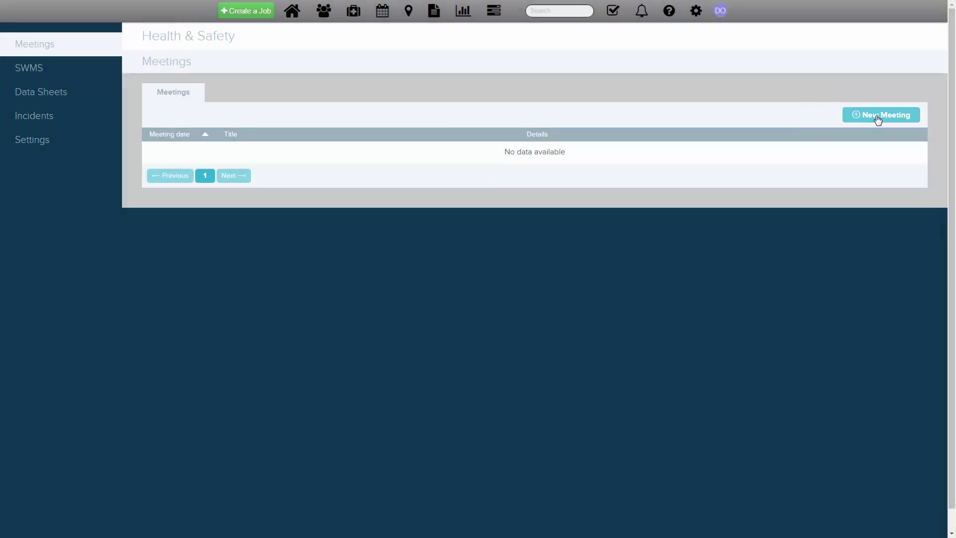
Create a new meeting, which opens prefilled as 'Team Meeting on 12 April'
click(878, 118)
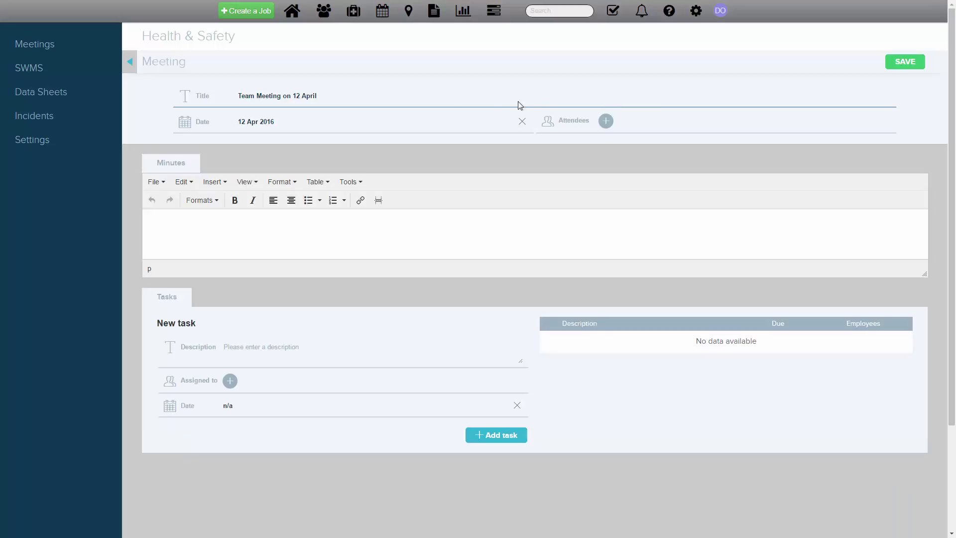
Retitle the meeting 'Title of meeting' and set its date to 14 Apr 2016
click(363, 97)
drag(363, 97, 230, 95)
text(T)
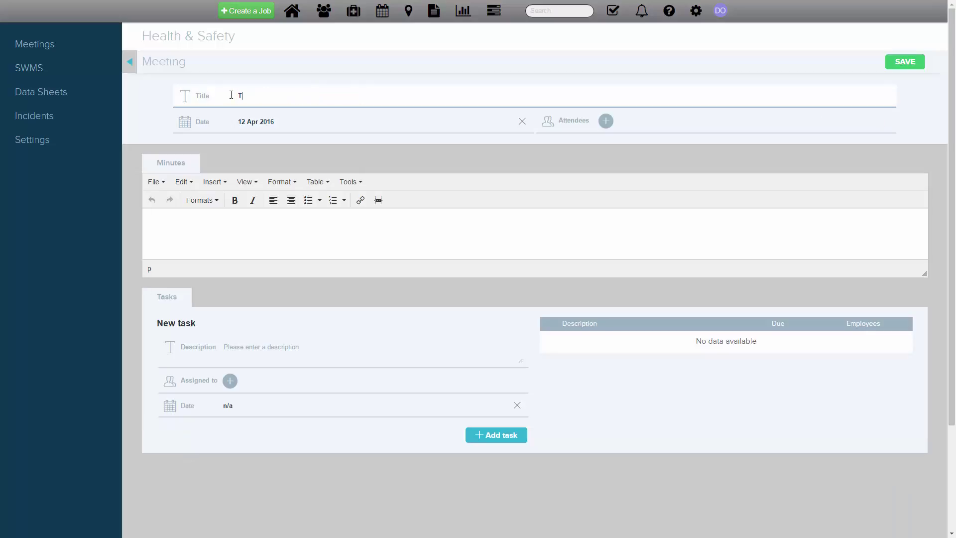
text(itle of meeting)
click(255, 121)
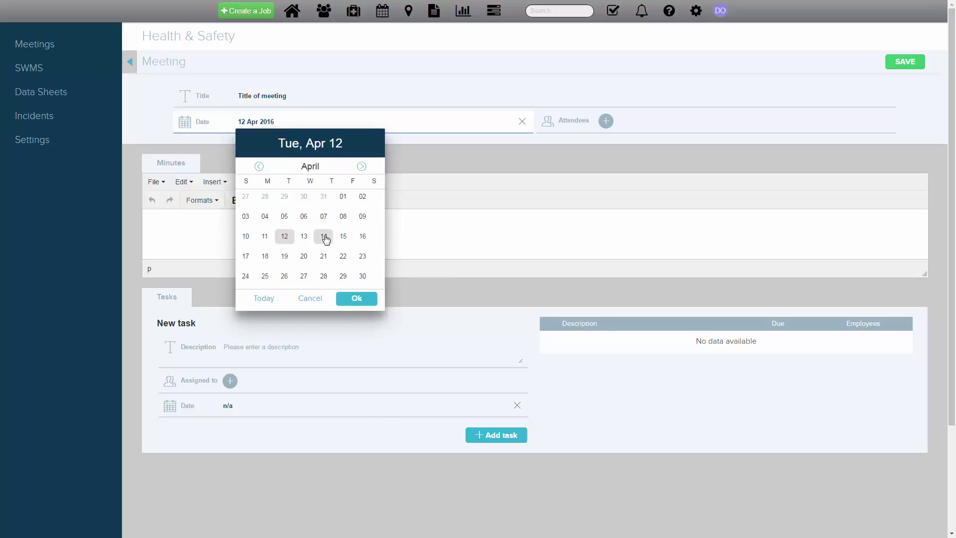
click(324, 237)
click(359, 299)
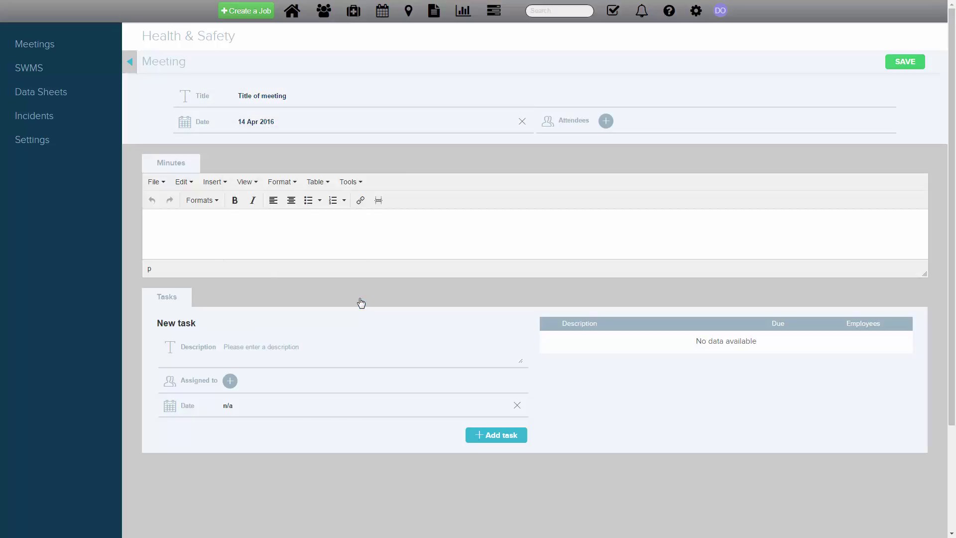
Add four employees as attendees and enter the minutes 'Record minutes here'
click(606, 122)
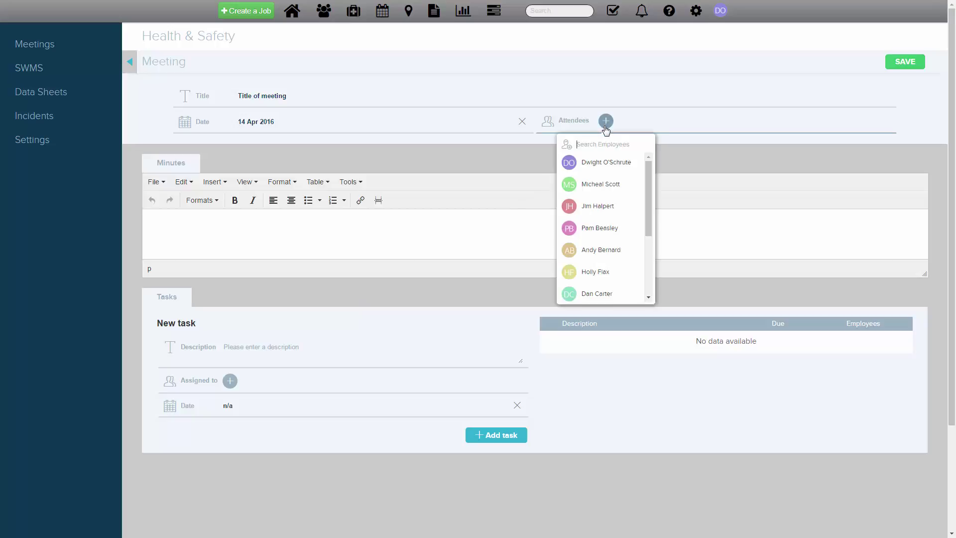
click(603, 160)
click(602, 167)
click(598, 229)
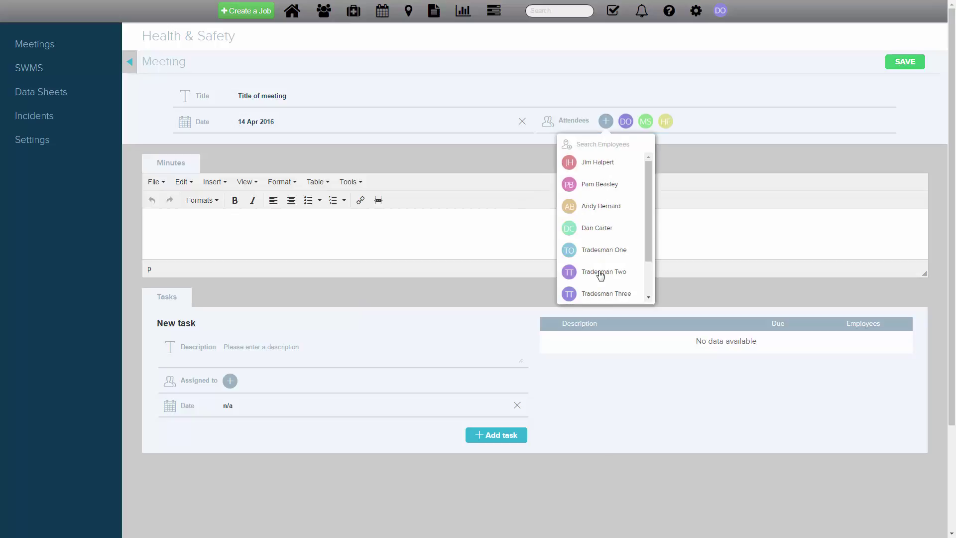
click(600, 273)
click(683, 164)
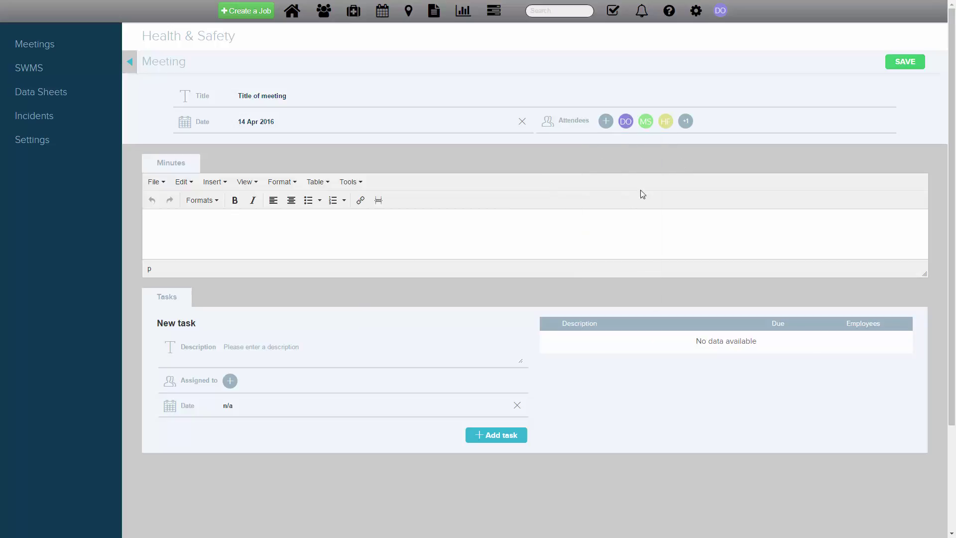
text(Record minutes here)
Describe a new task as 'Description of new task' and assign it to four employees
scroll(400, 345, down, 3)
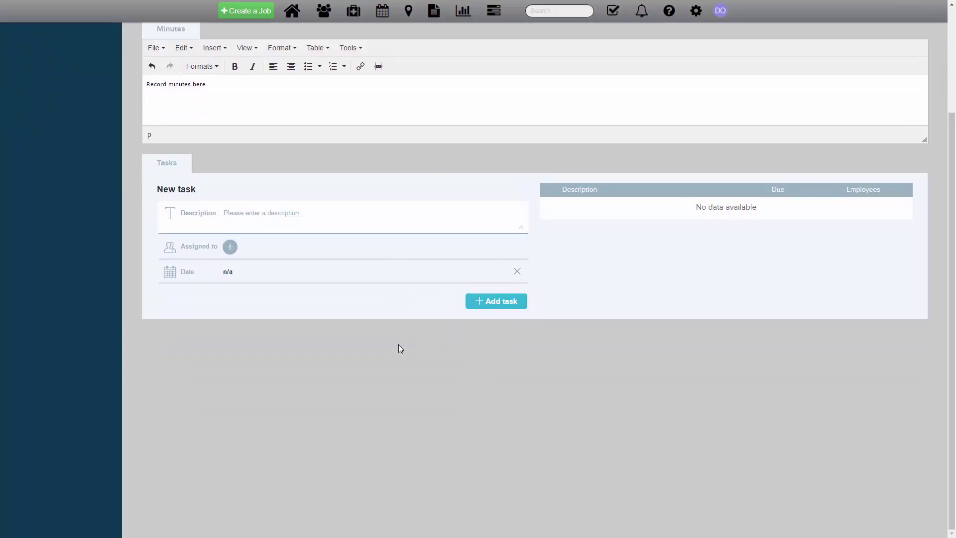
text(Description of new task)
click(230, 247)
click(229, 291)
click(229, 290)
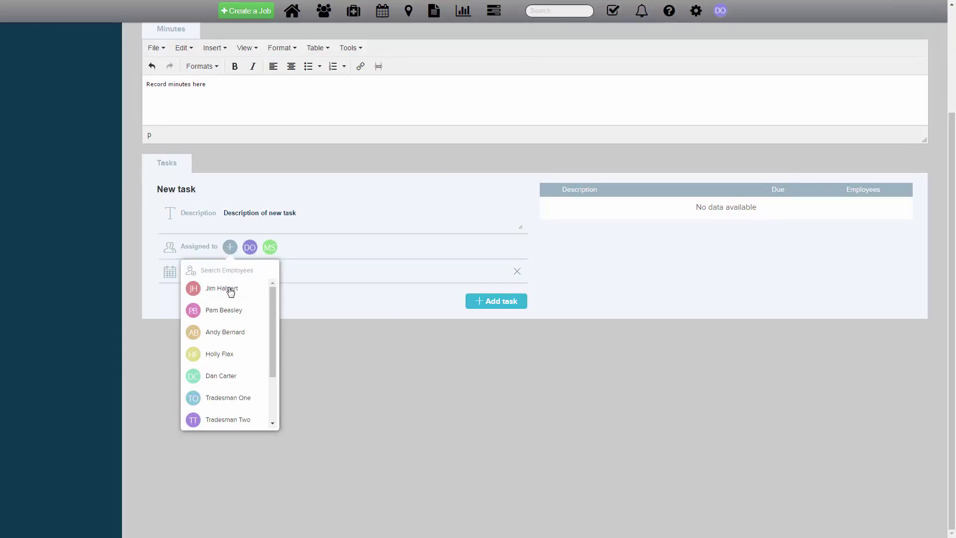
click(213, 355)
click(229, 376)
click(329, 352)
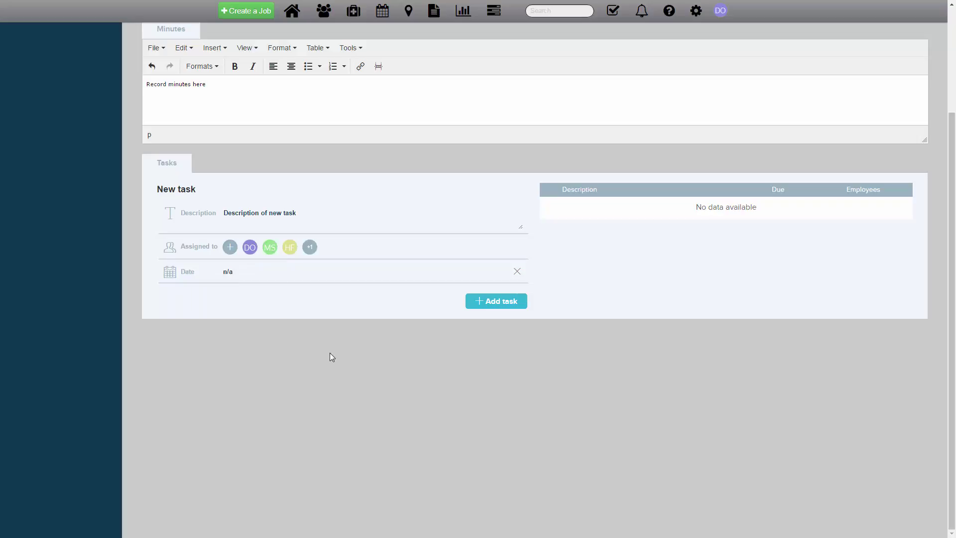
Set the task due date to 15 Apr 2016 and add it to the meeting's task list
click(238, 279)
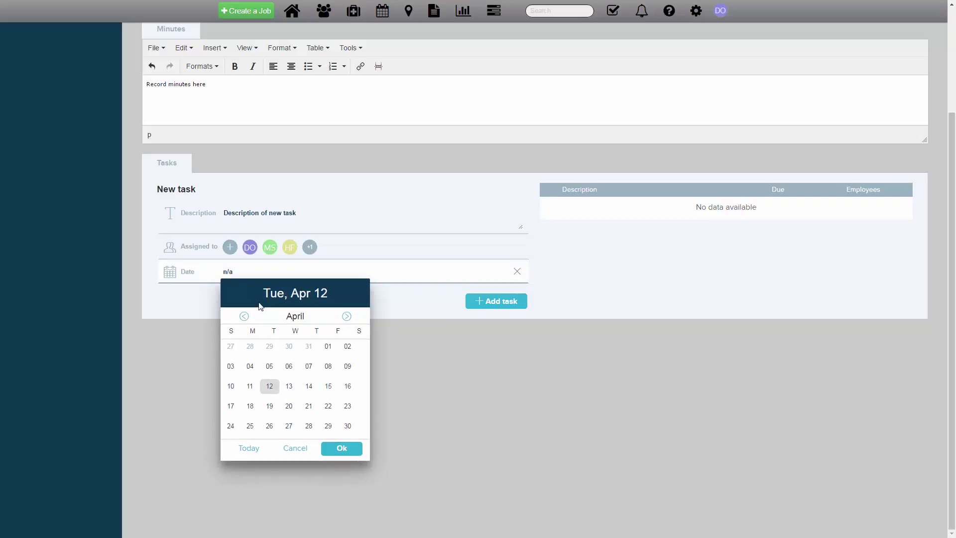
click(327, 388)
click(342, 448)
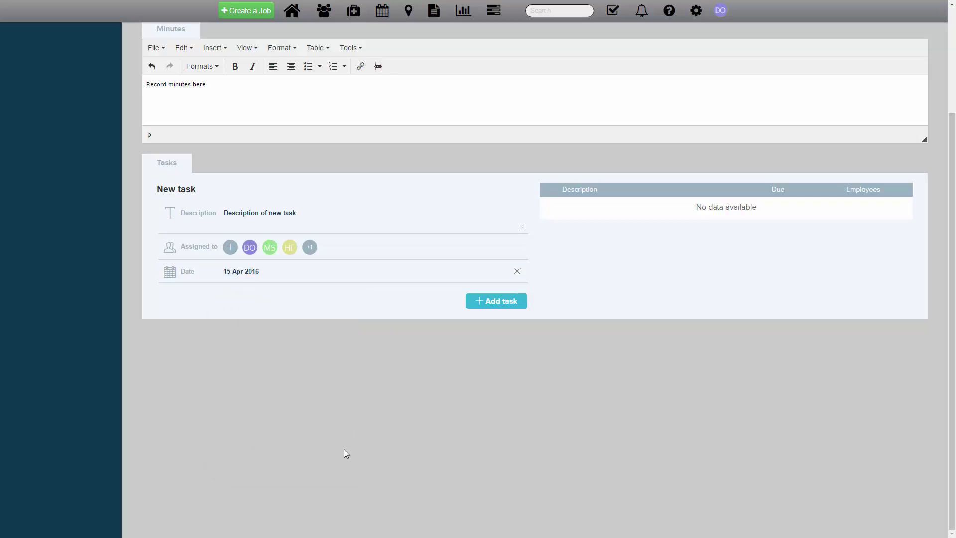
click(509, 303)
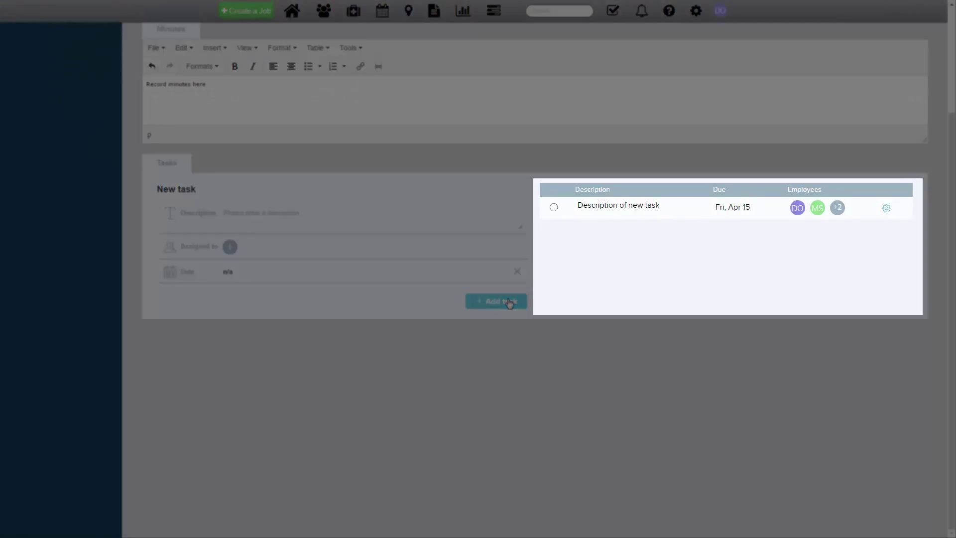
scroll(510, 304, up, 3)
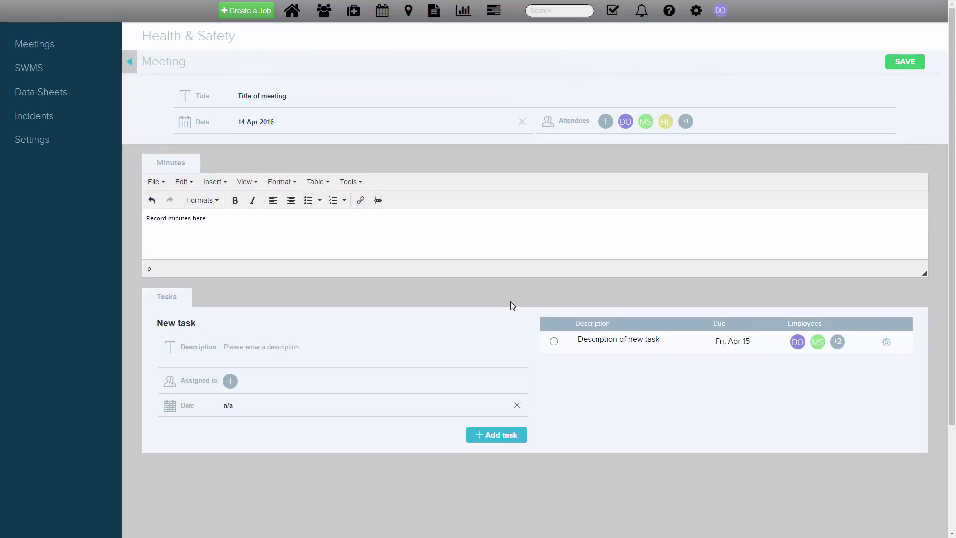
Save the meeting and go to the Safe Work Method Statement page
click(899, 67)
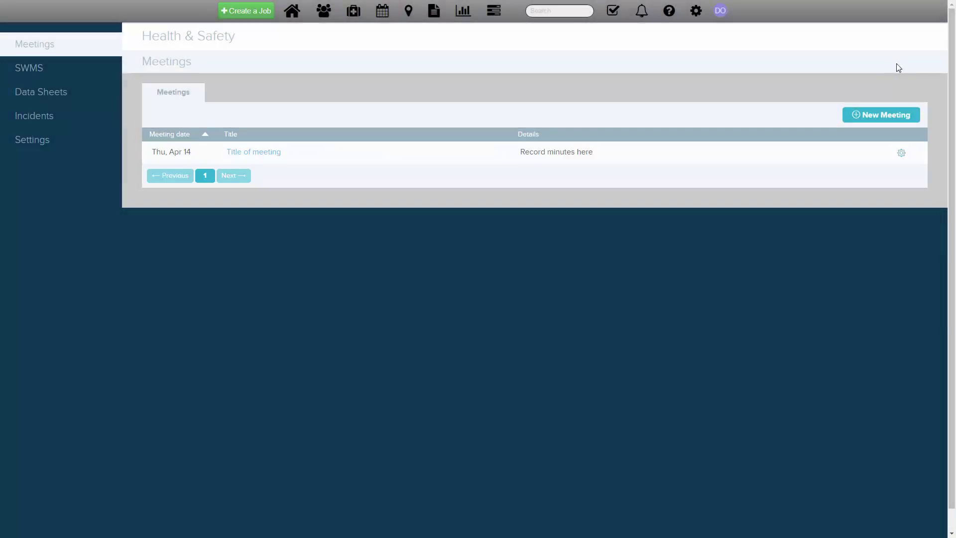
click(76, 74)
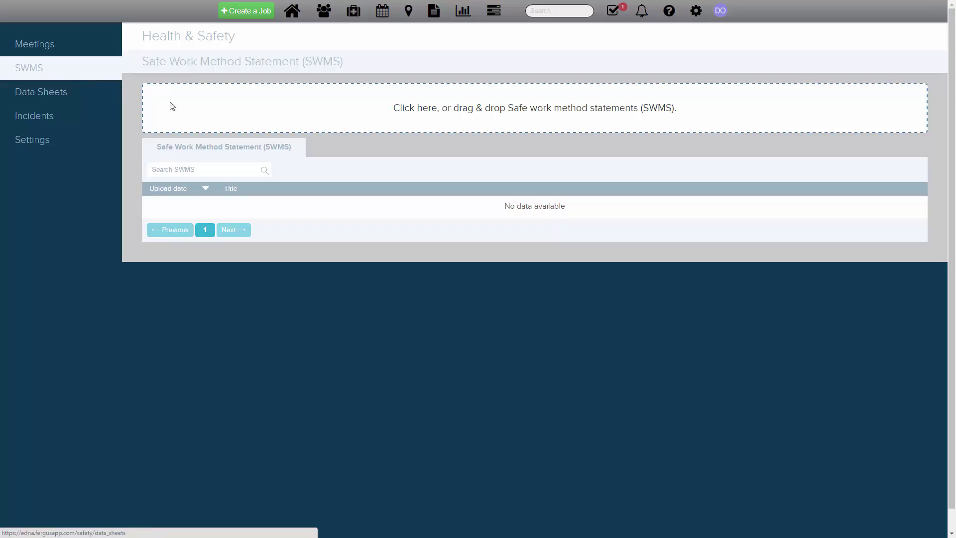
Upload the How to use a Ladder SWMS file, then go to the Work Safety Data Sheets page
click(193, 112)
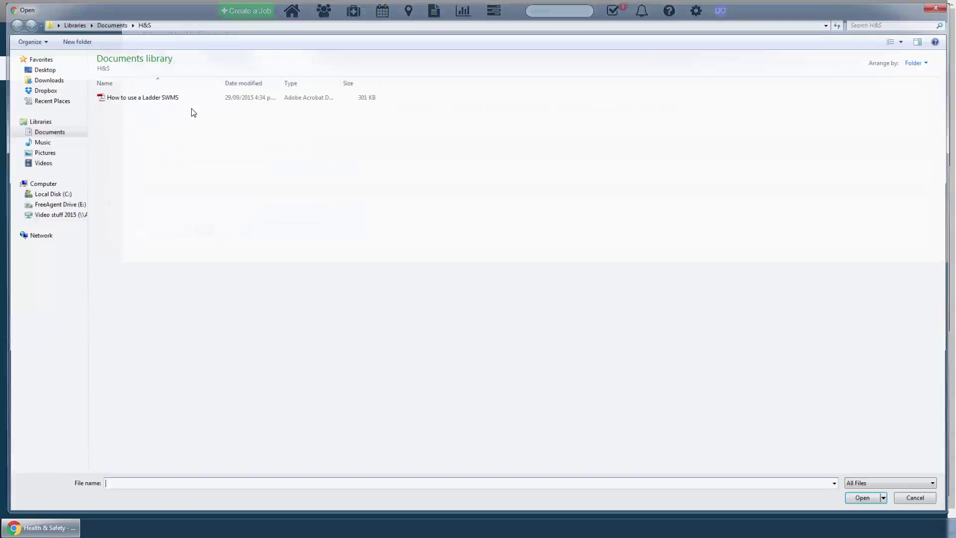
click(161, 95)
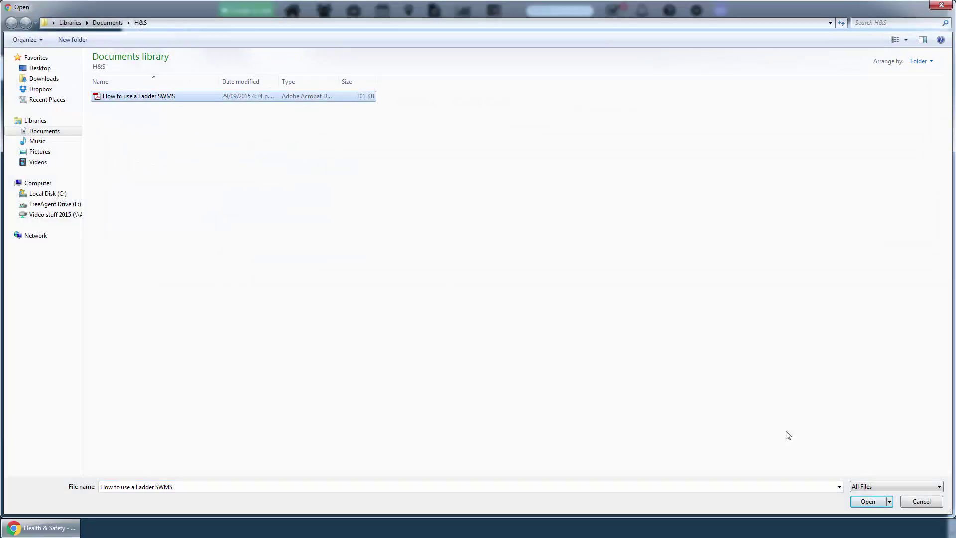
click(869, 501)
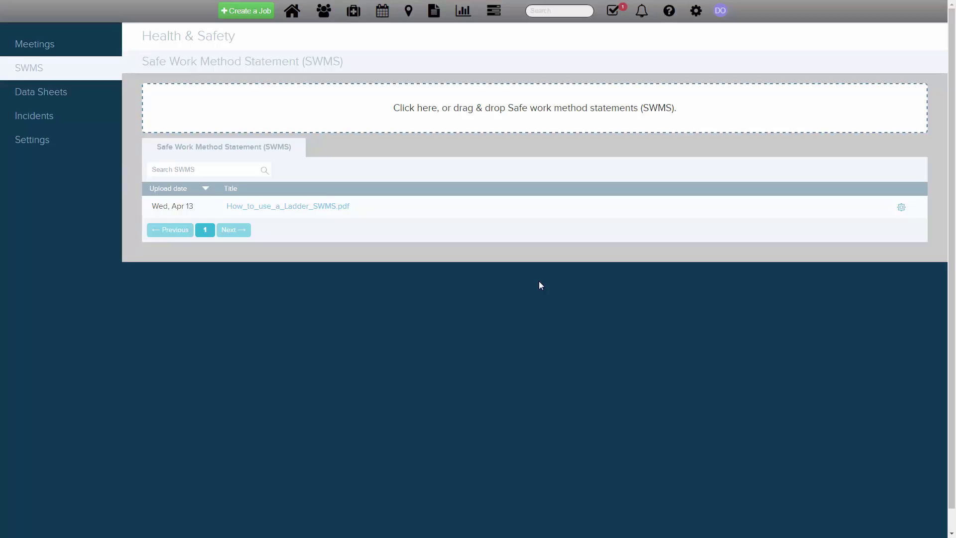
click(80, 98)
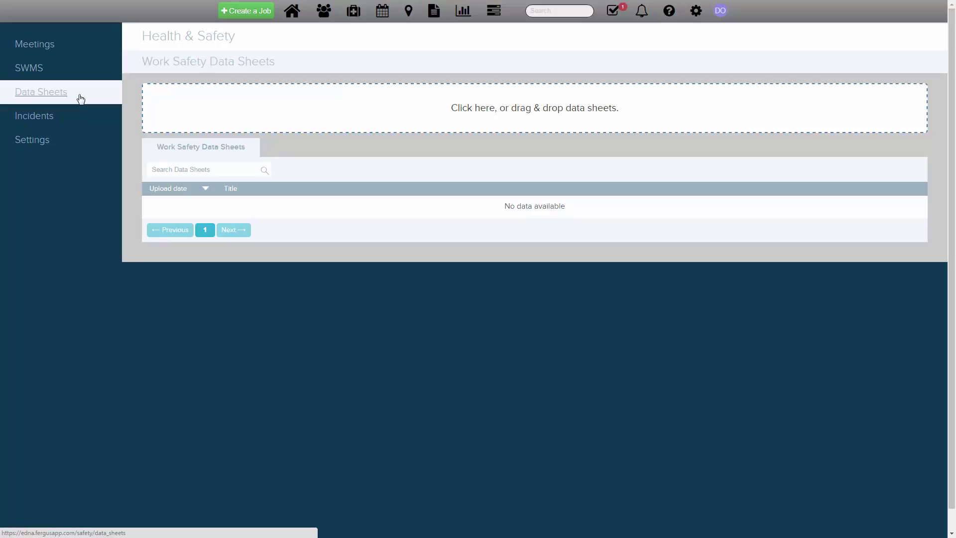
Upload the ABC Paints SDS data sheet, then move on to the Incidents page
click(191, 119)
click(144, 96)
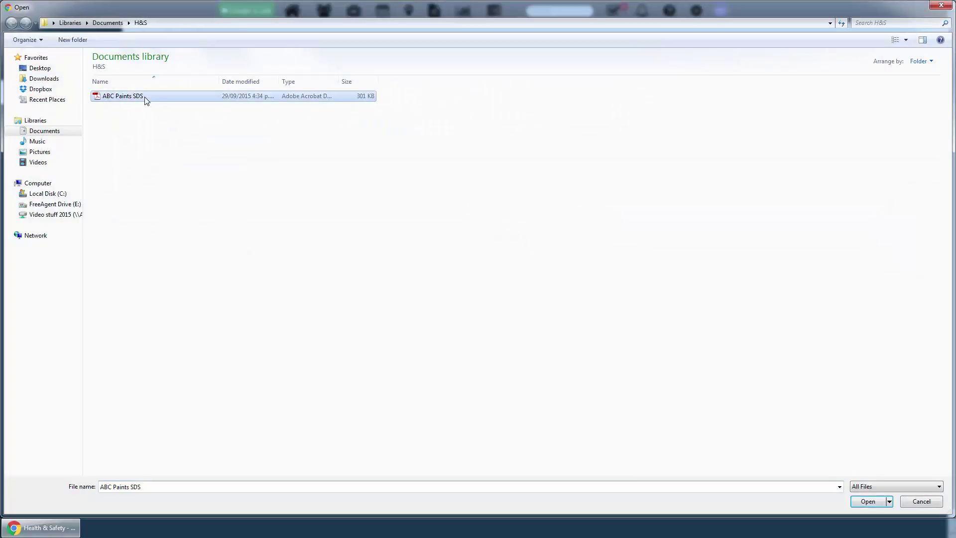
click(868, 501)
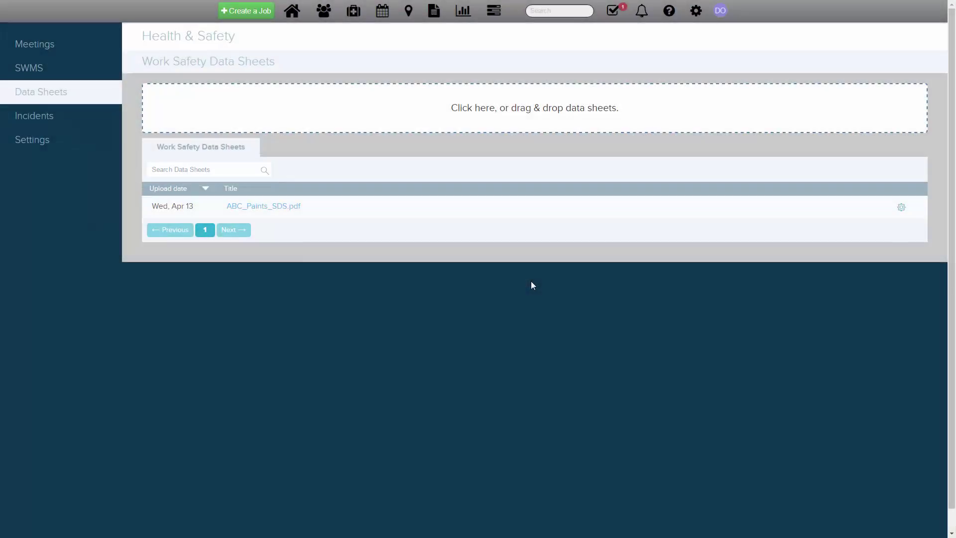
click(66, 124)
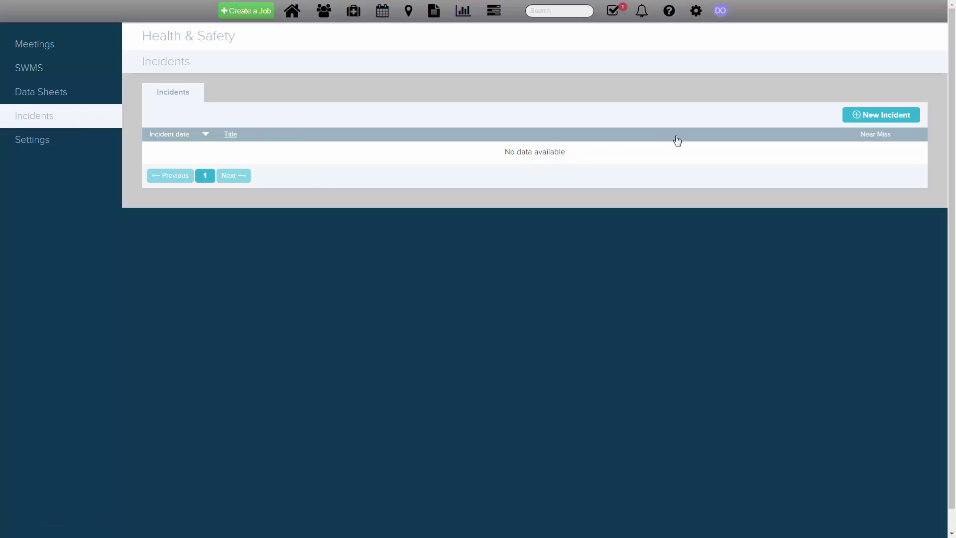
Start a near-miss incident titled 'Title for new Incident' with one extra attendee
click(885, 115)
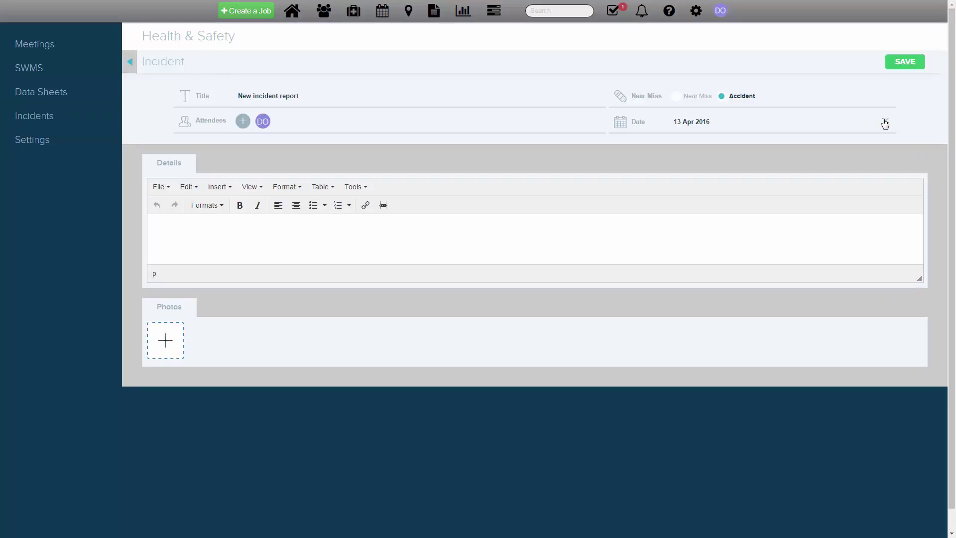
click(479, 100)
text(T)
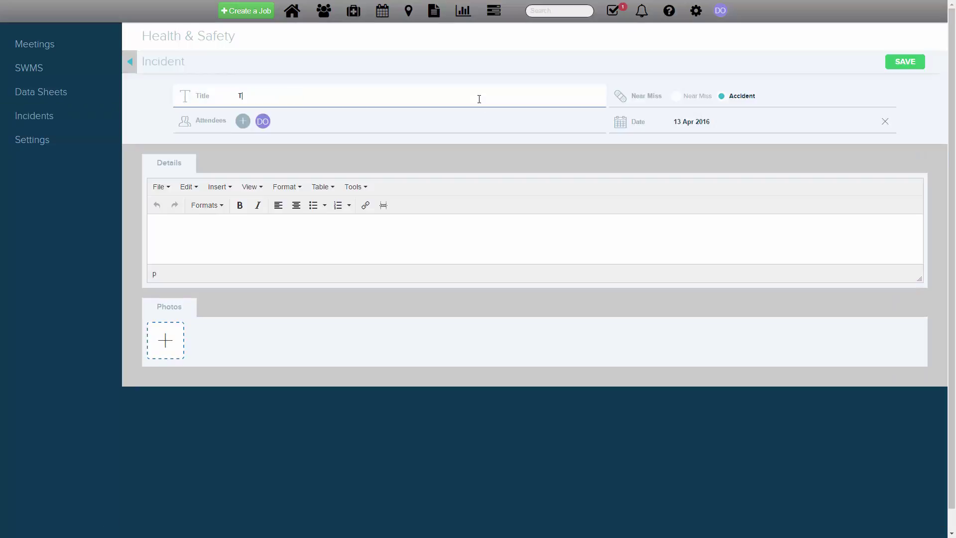
text(itle for new Incident)
click(677, 97)
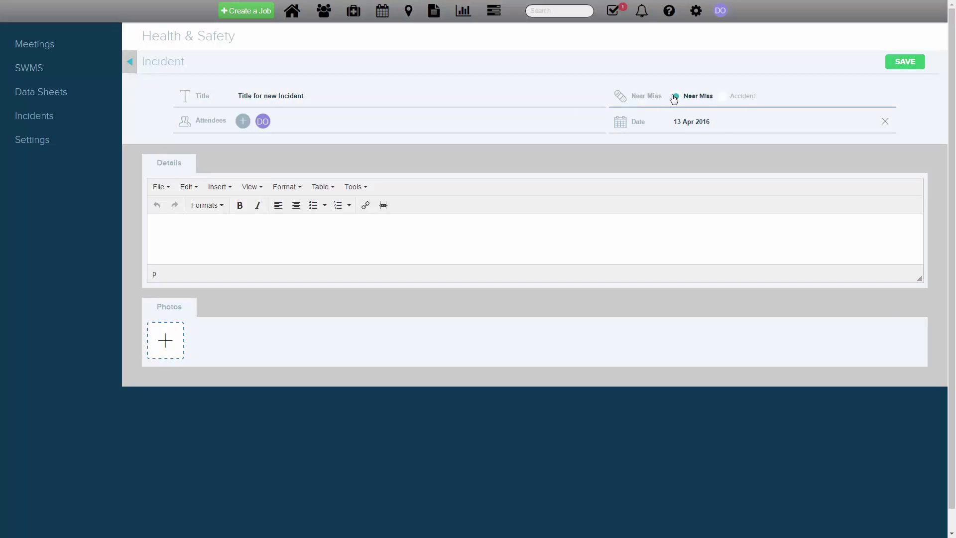
click(243, 124)
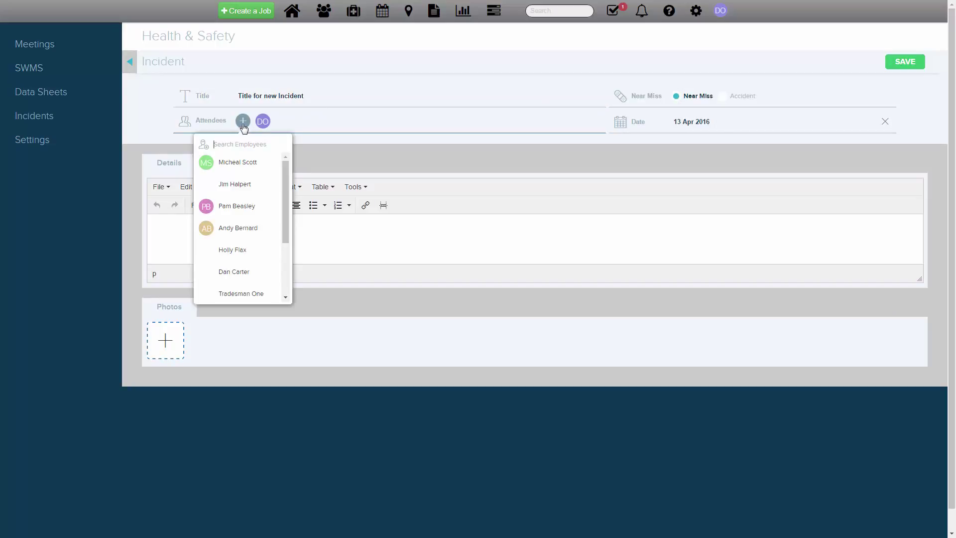
click(240, 184)
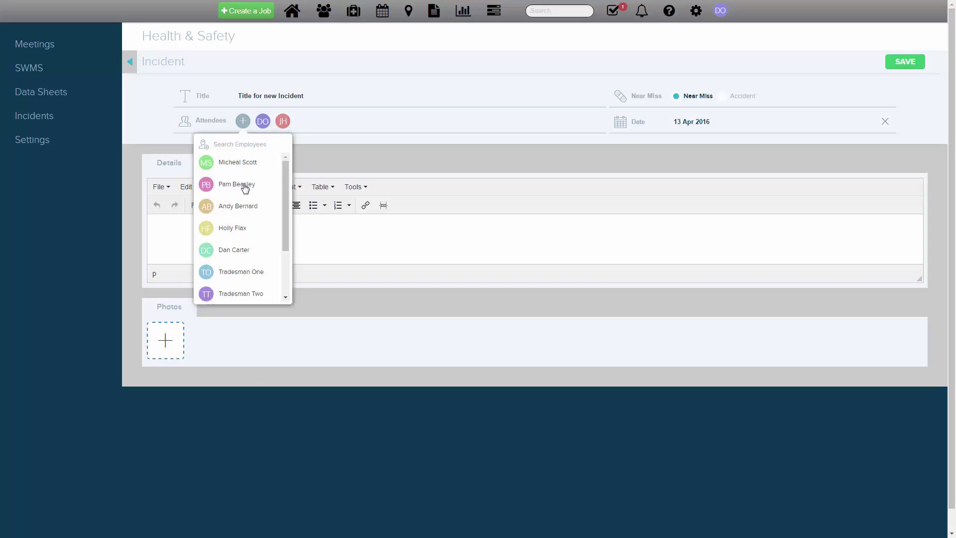
Date the incident 15 Apr 2016 and describe it as 'Description of the incident'
click(687, 129)
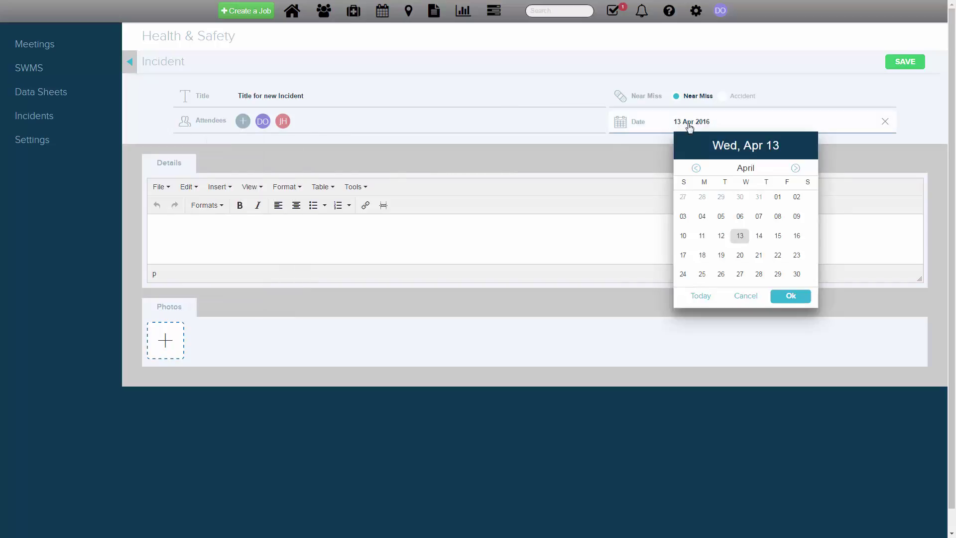
click(779, 239)
click(789, 300)
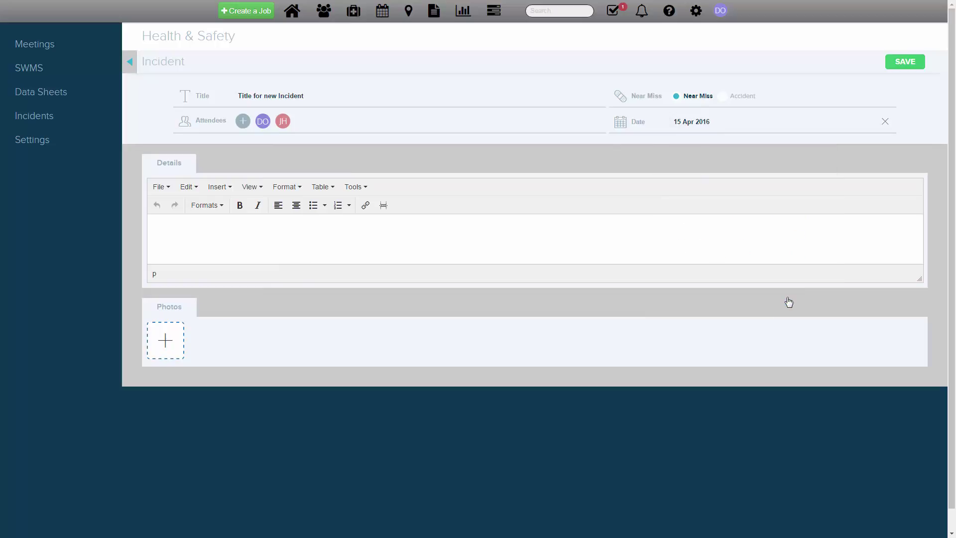
click(590, 233)
text(Description of the incident)
click(174, 339)
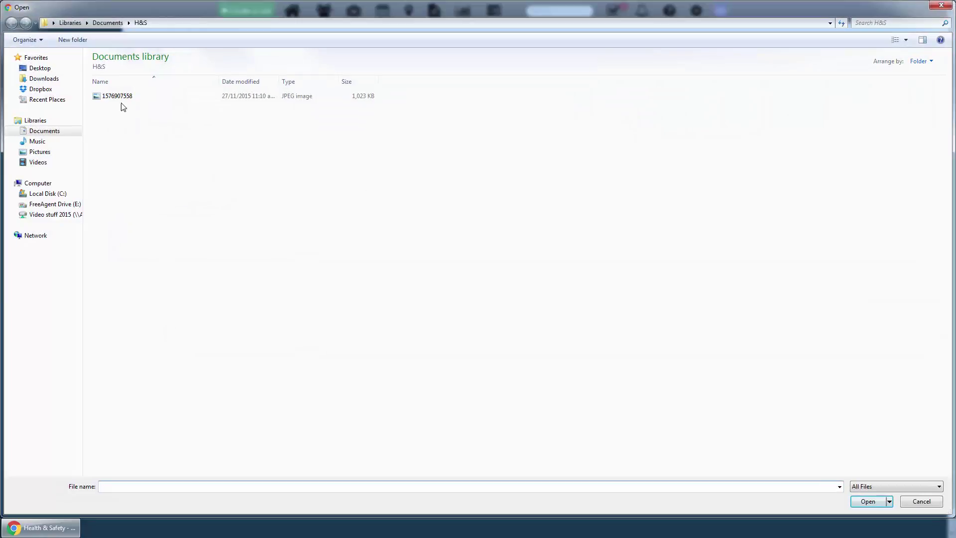
click(121, 100)
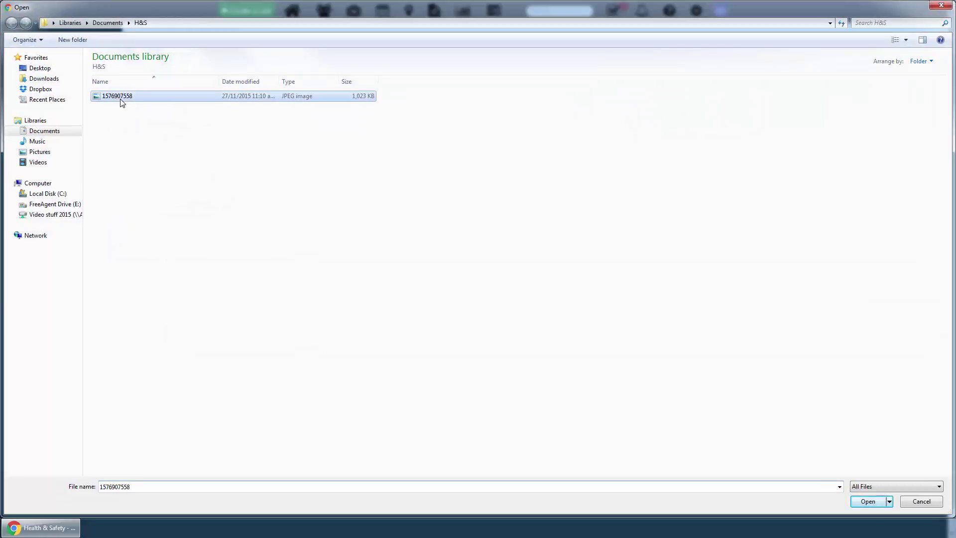
click(863, 505)
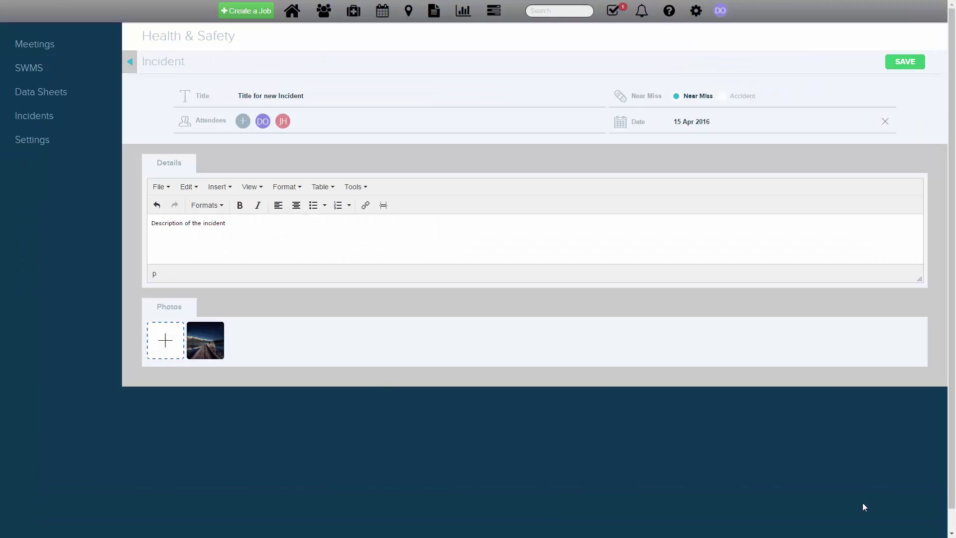
click(897, 67)
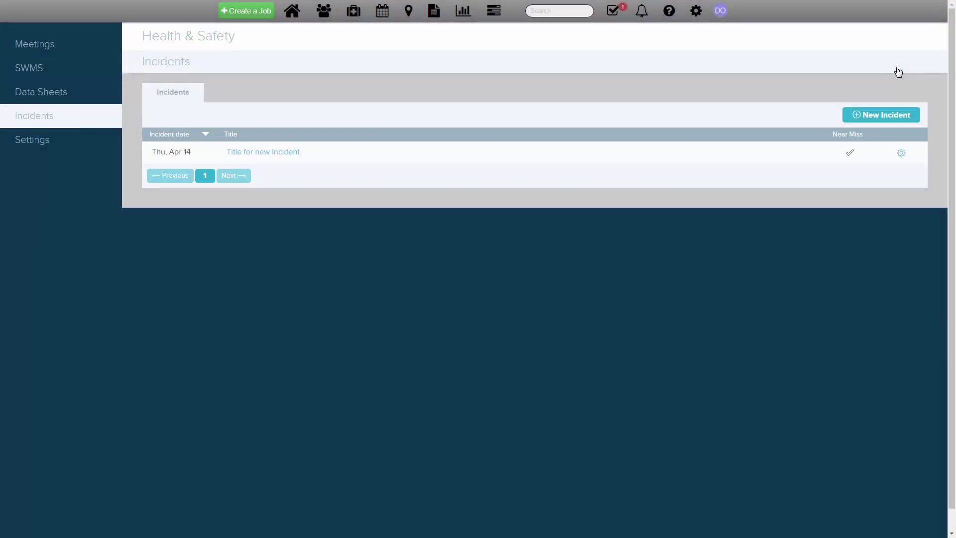
In Settings, upload HS_Policy.pdf as the company policy and choose a Health & Safety Officer
click(91, 148)
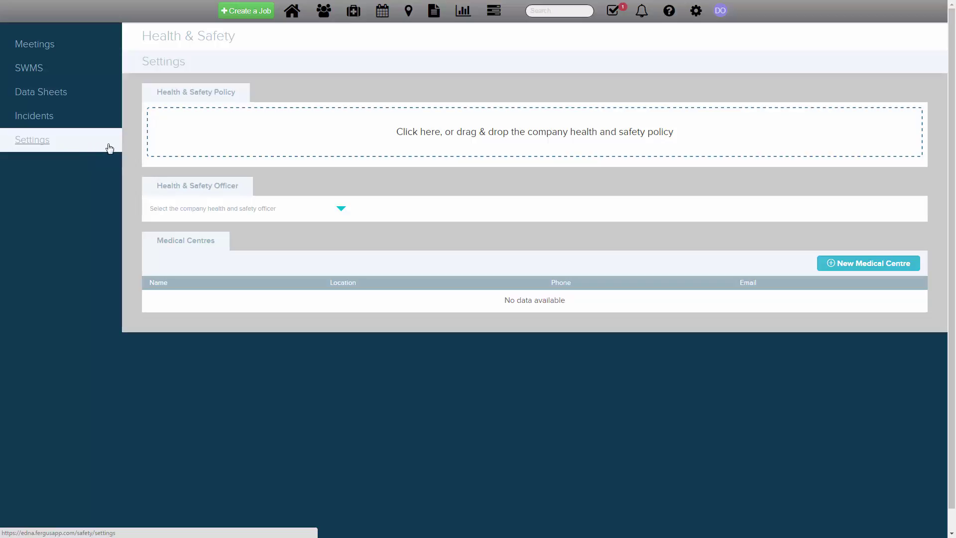
click(211, 145)
click(141, 96)
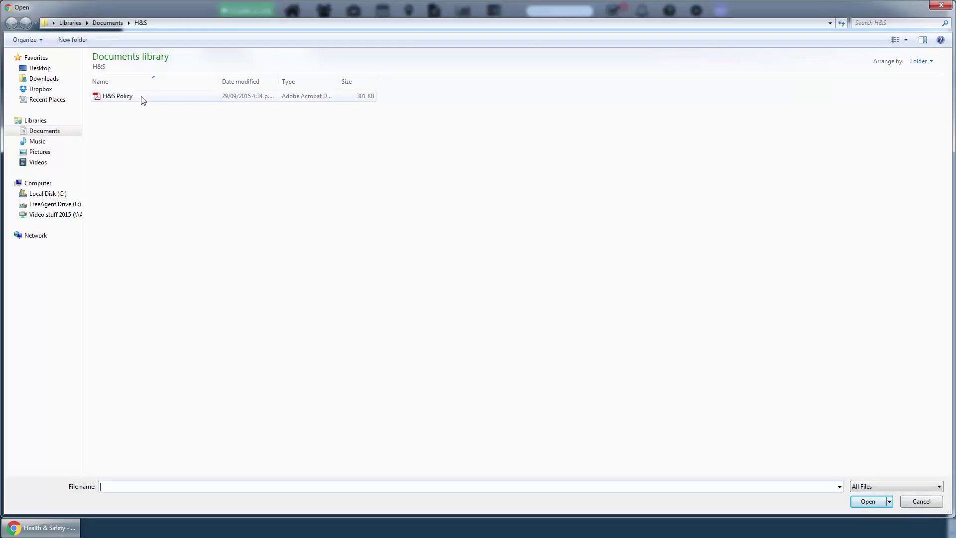
click(862, 503)
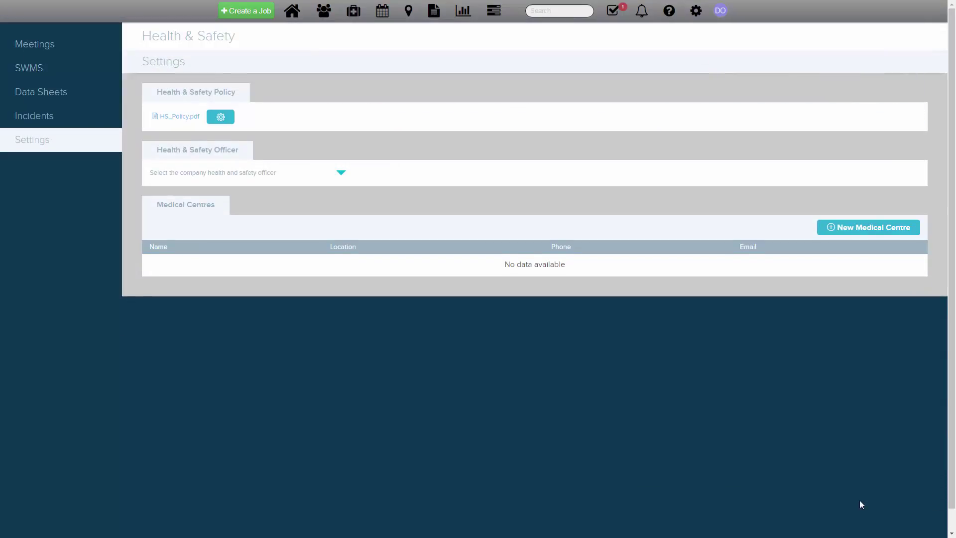
click(320, 173)
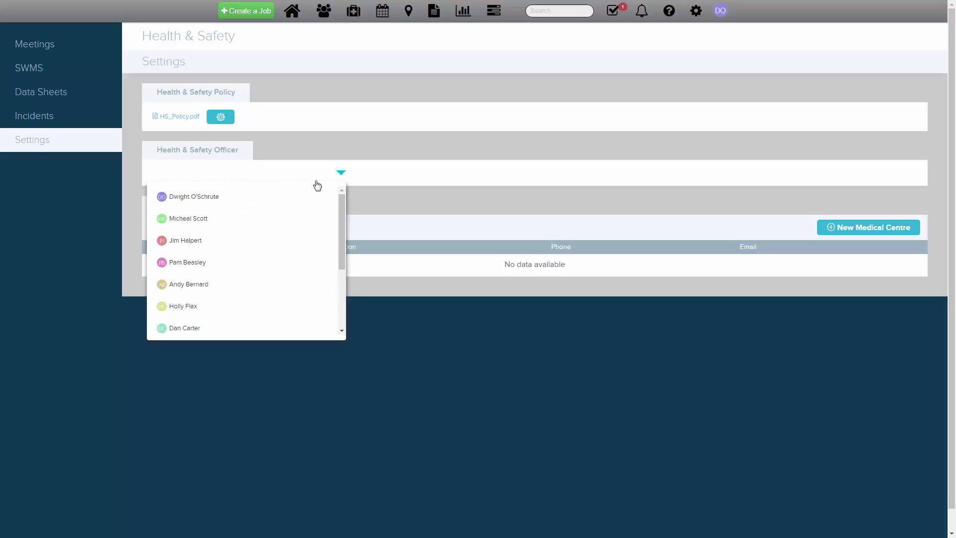
click(317, 202)
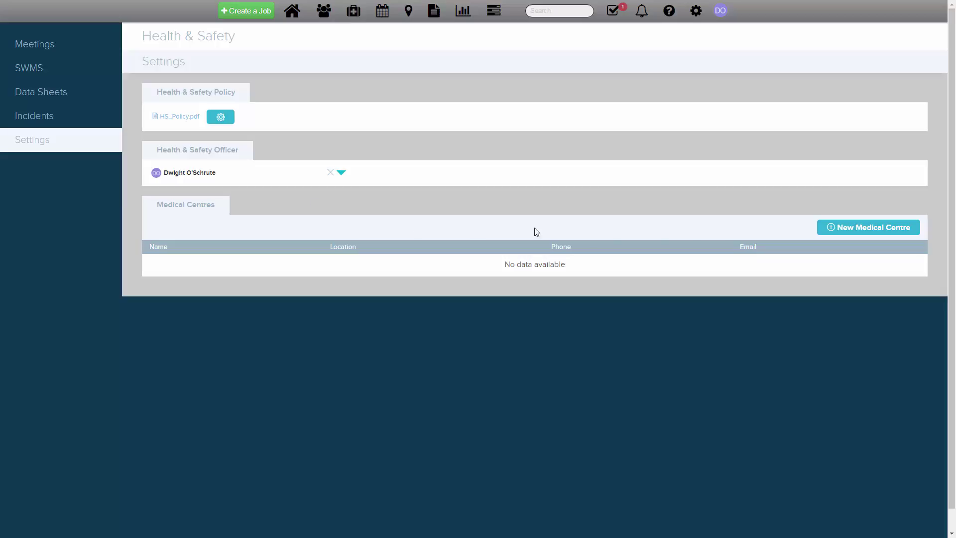
Add a medical centre named ABC Medical Centre with its phone number and e-mail address
click(842, 233)
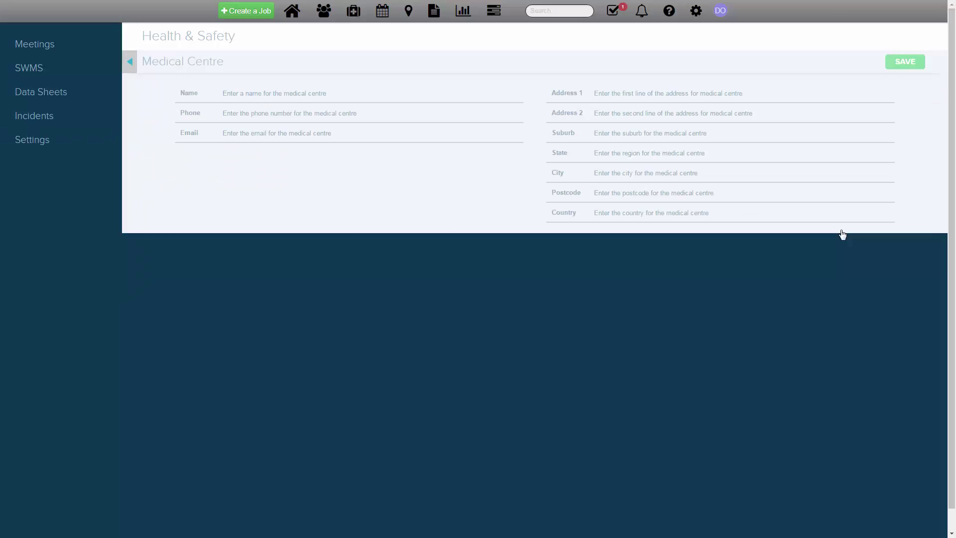
click(352, 94)
text(ABC Medical Centre)
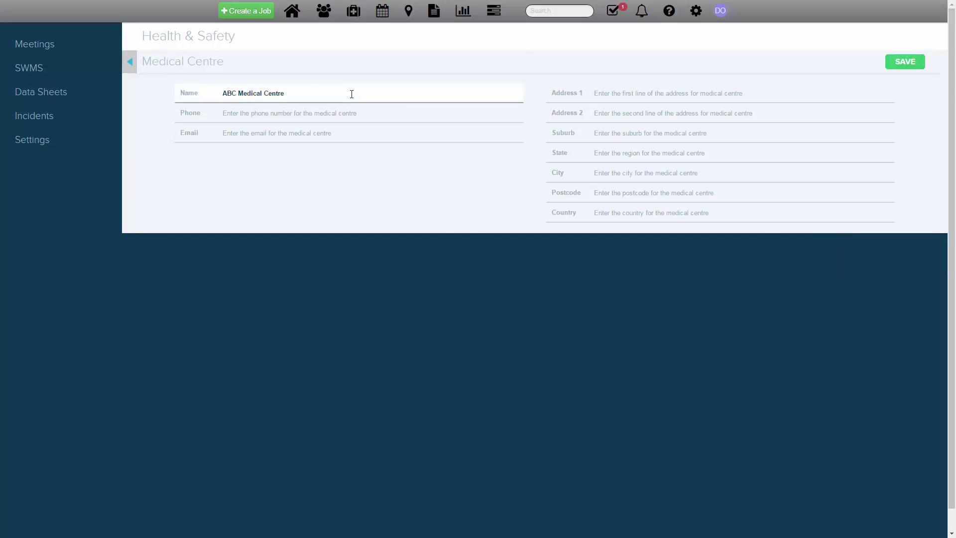
click(344, 114)
text(12345678)
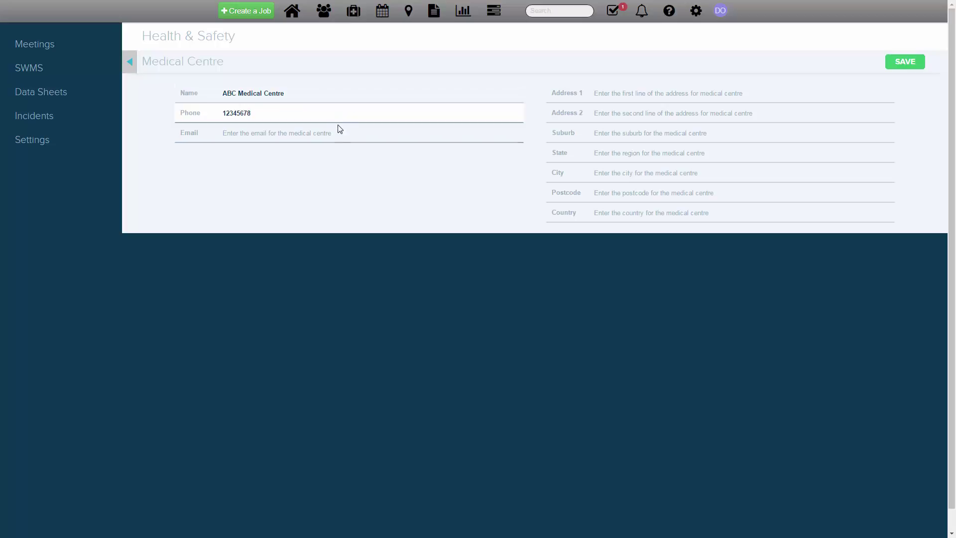
click(339, 131)
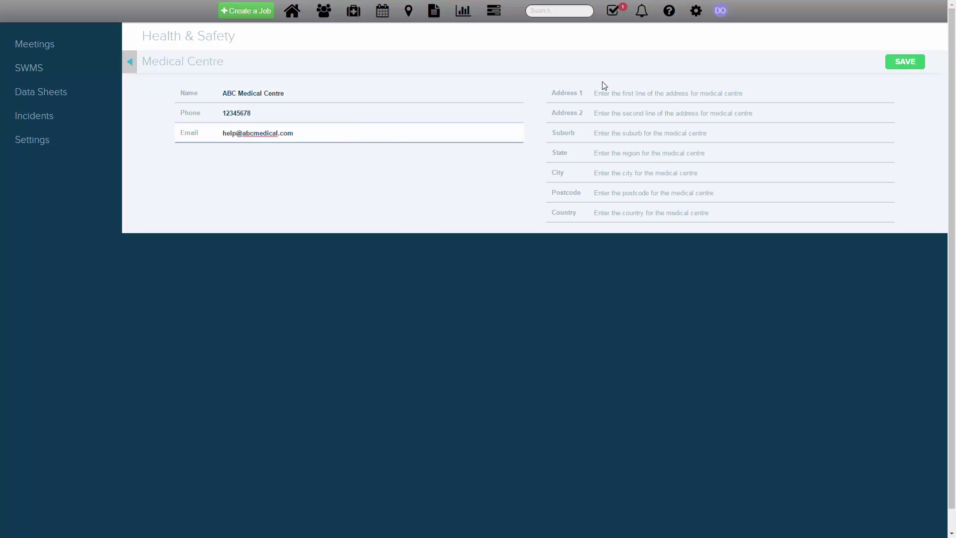
click(626, 93)
text(123)
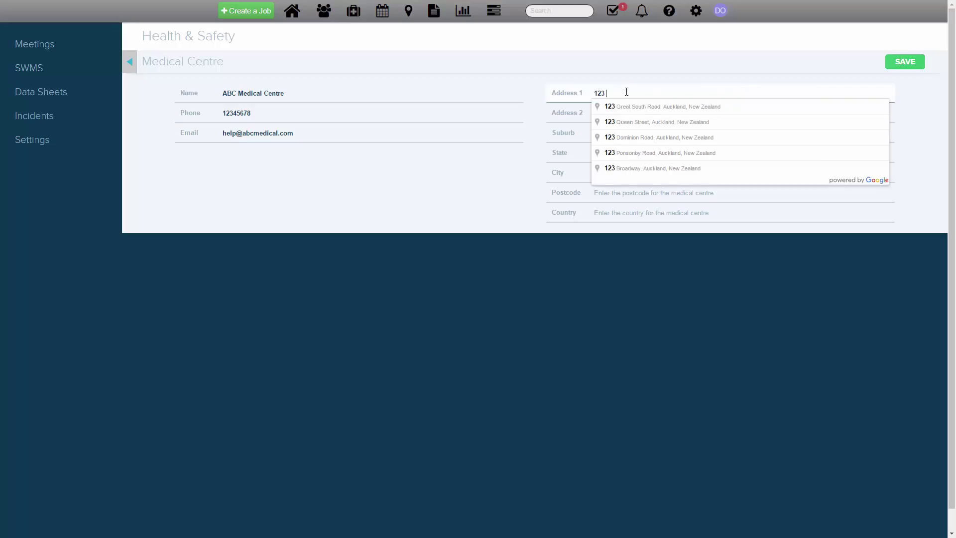
key(Down)
key(Return)
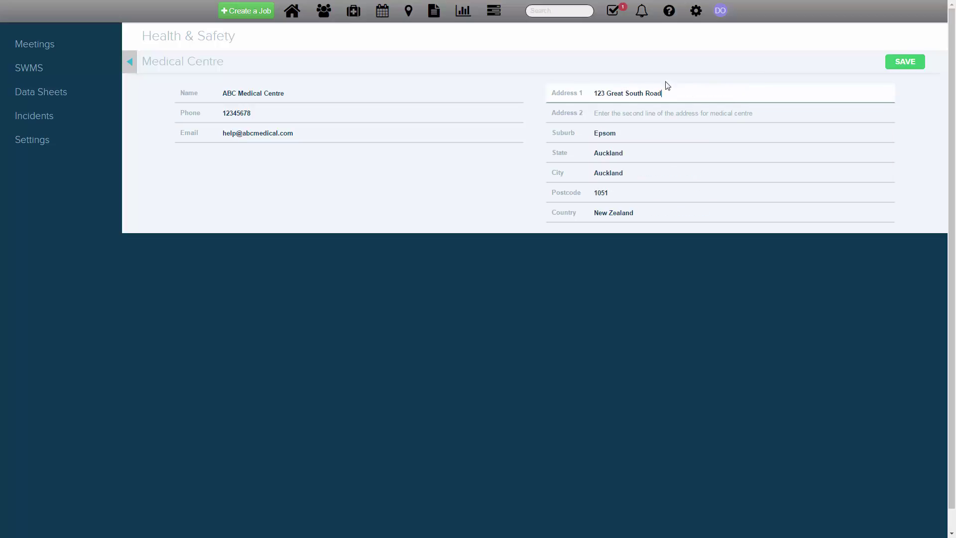
click(903, 64)
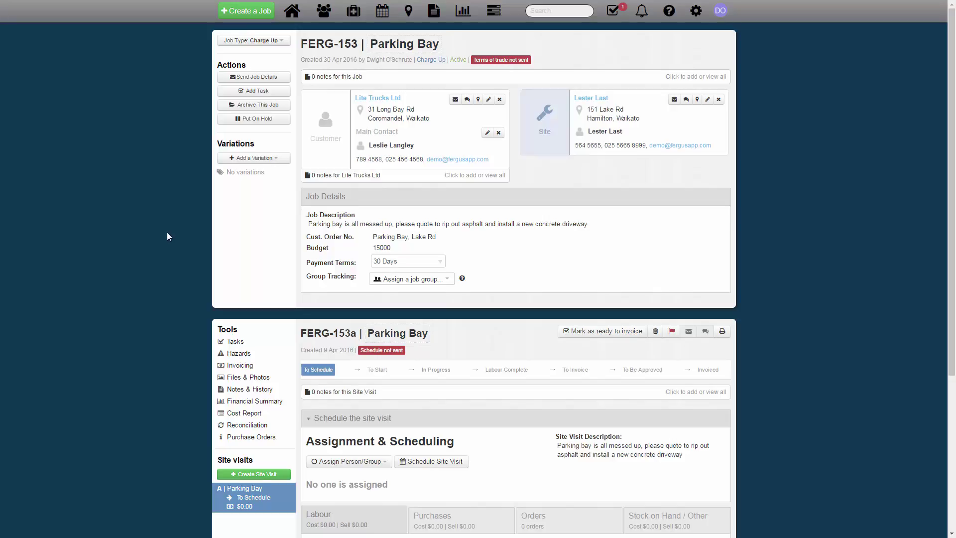
Start a new Parking Bay job hazard titled 'Hazard Title' with description 'Description of hazard'
click(237, 357)
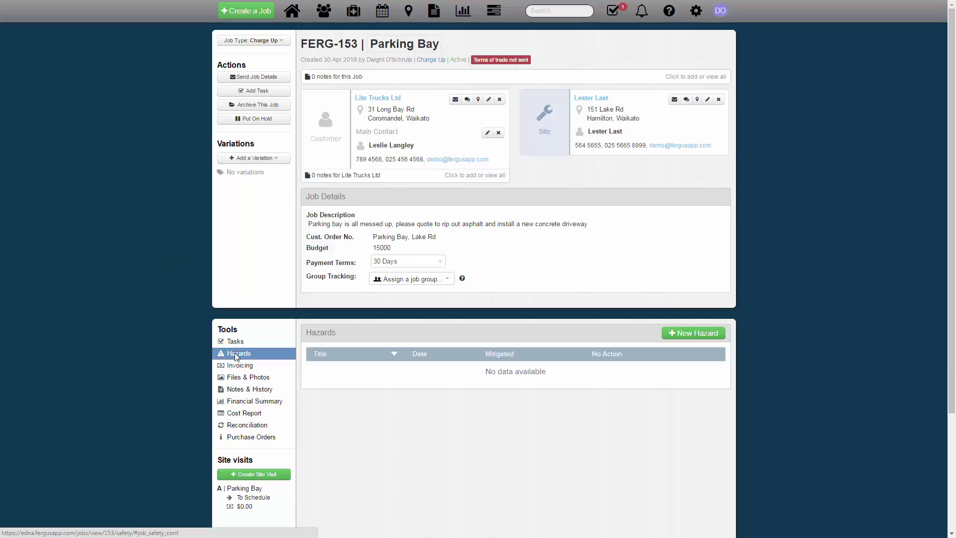
click(681, 338)
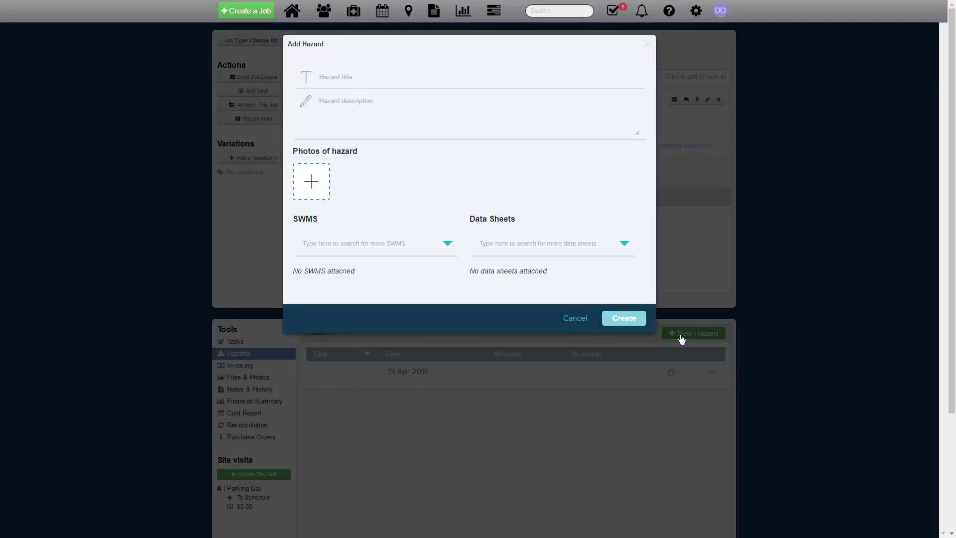
click(372, 78)
text(Hazard Title)
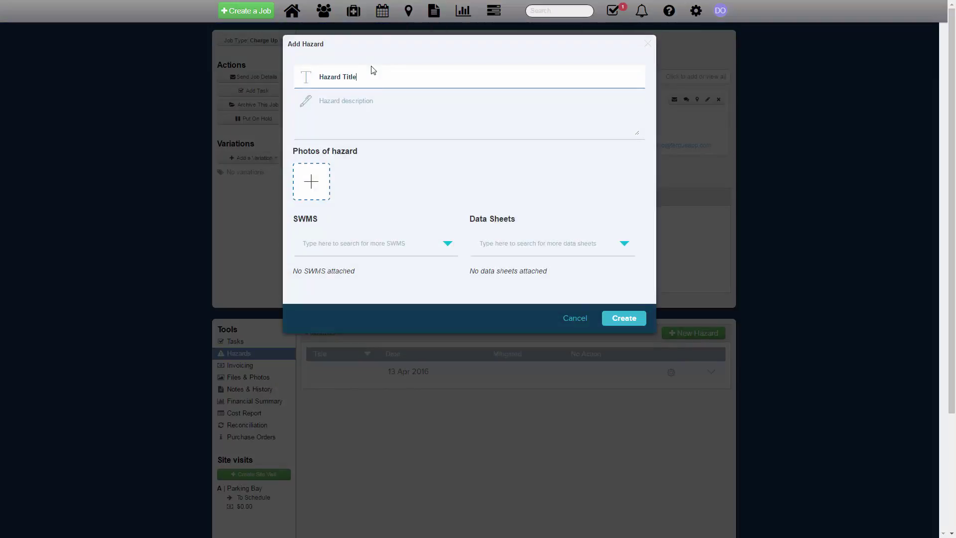
click(364, 101)
text(Description of hazard)
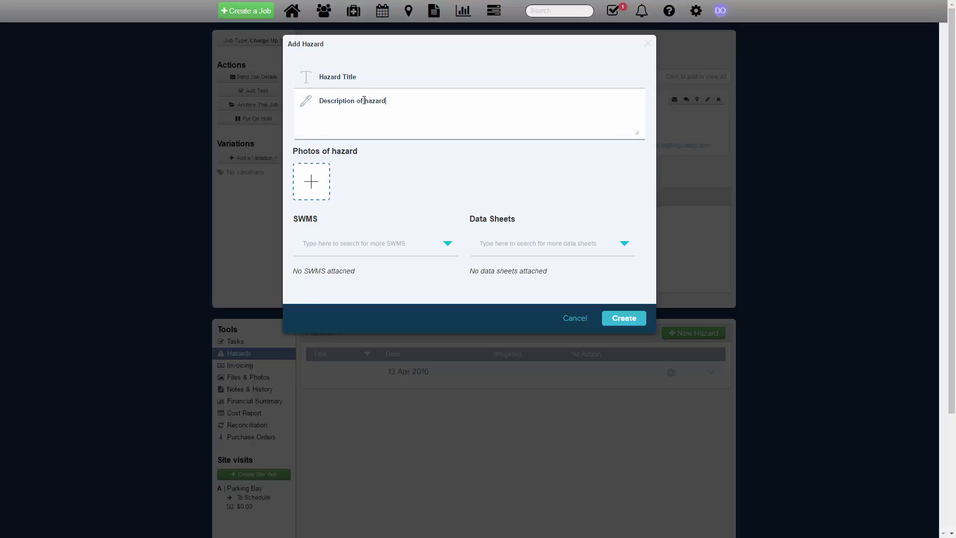
click(311, 181)
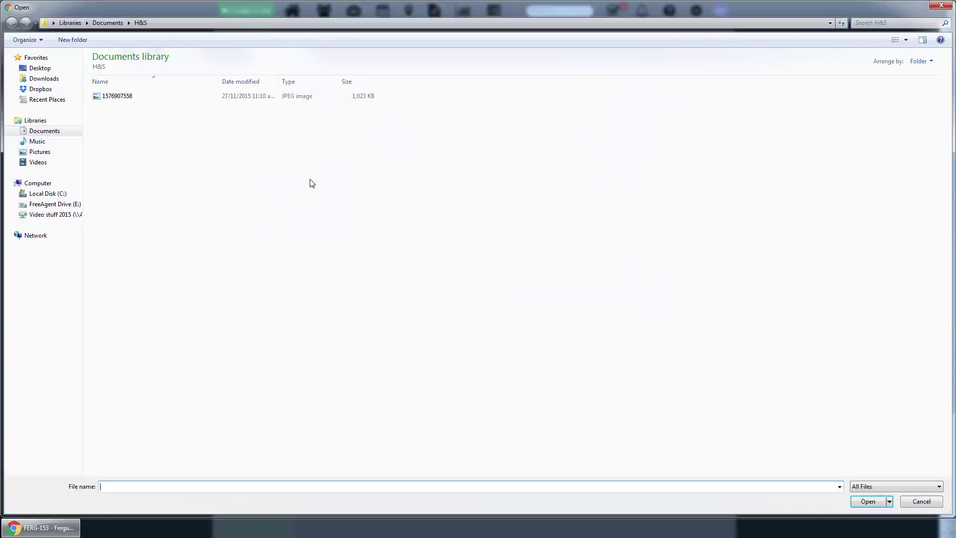
click(121, 99)
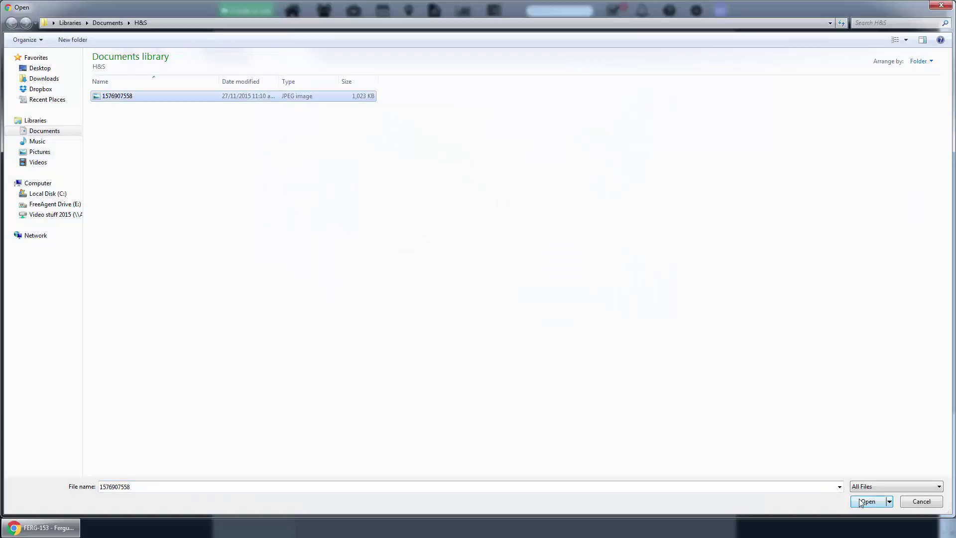
click(862, 500)
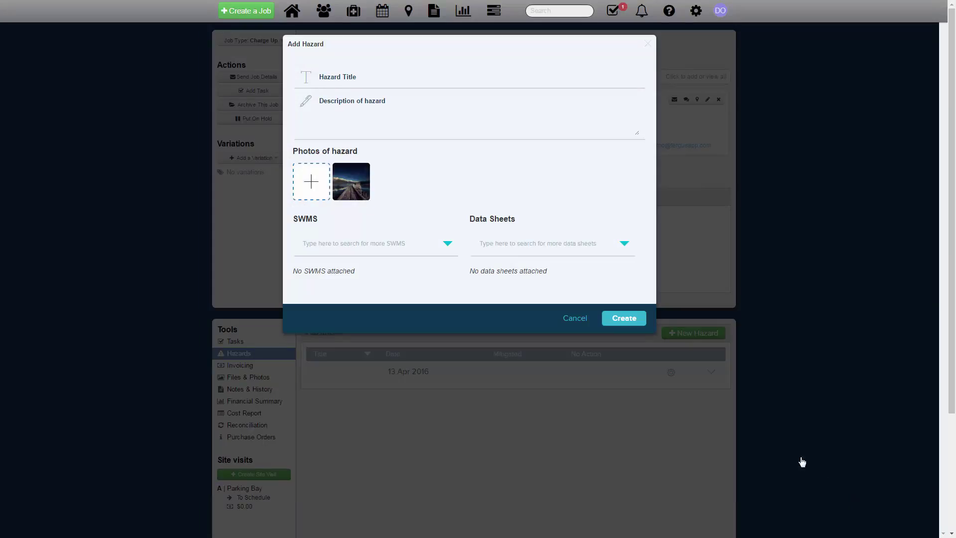
click(440, 252)
click(430, 268)
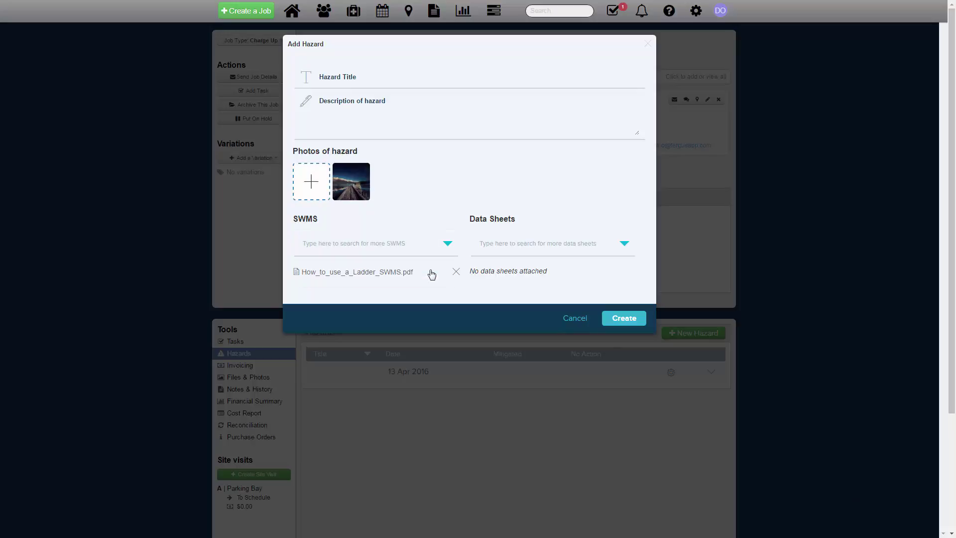
click(526, 252)
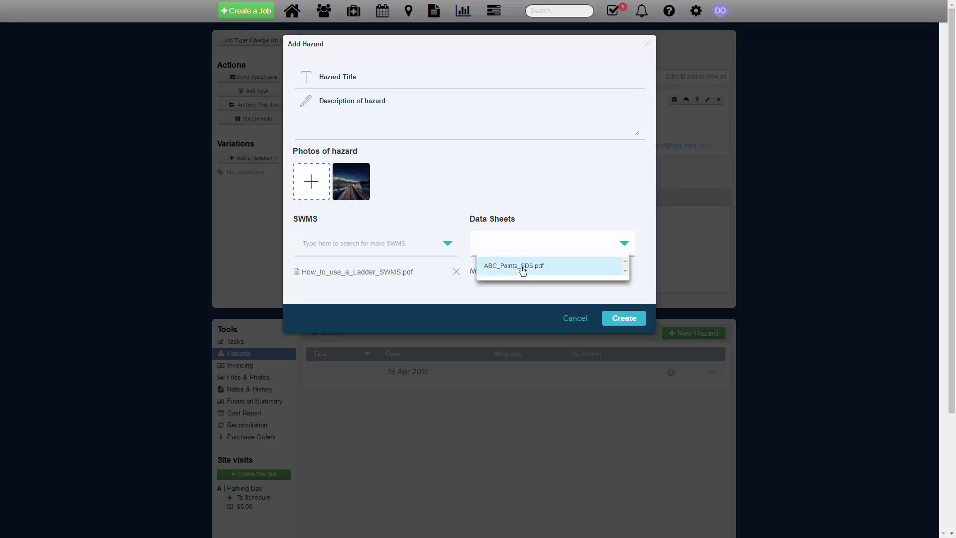
click(519, 270)
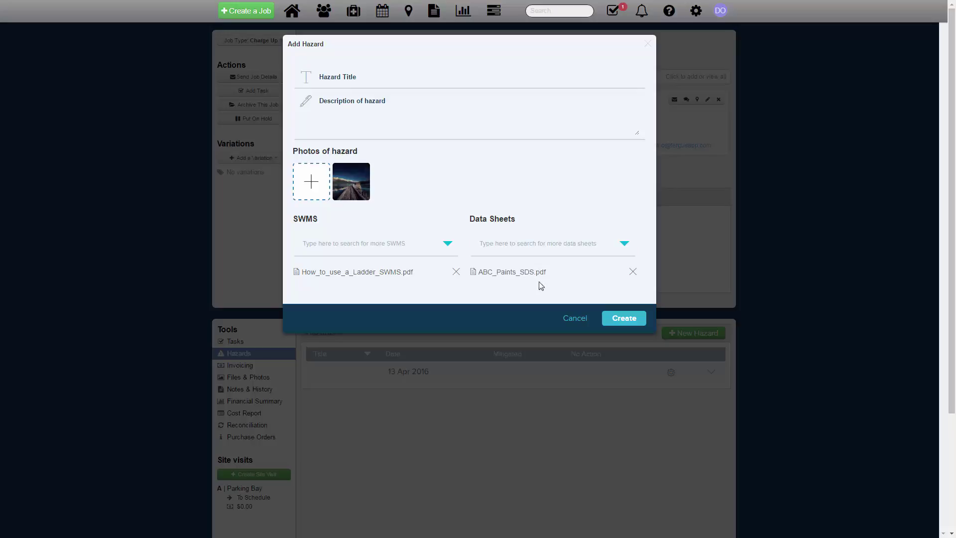
click(626, 319)
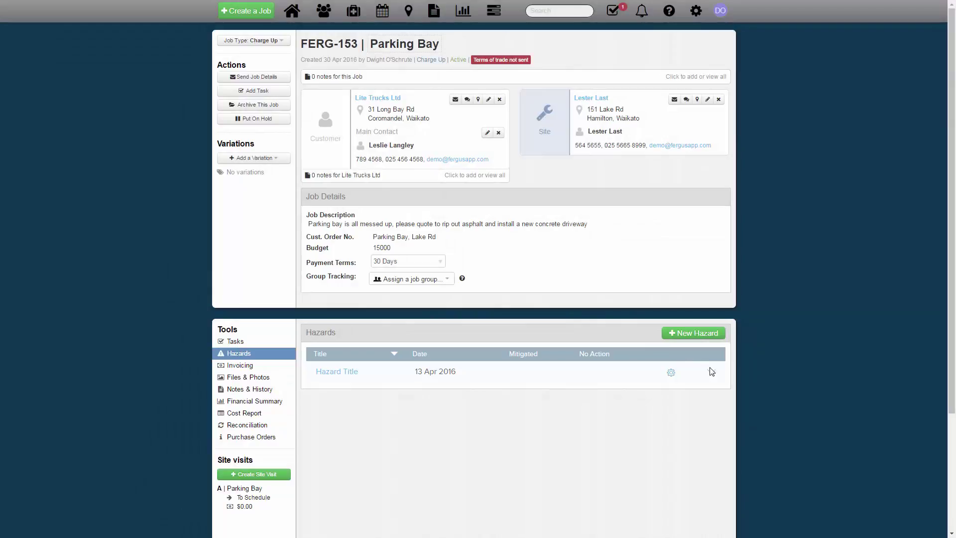
click(711, 372)
Start a mitigation for the hazard with type Isolated and assign four employees
scroll(711, 374, down, 3)
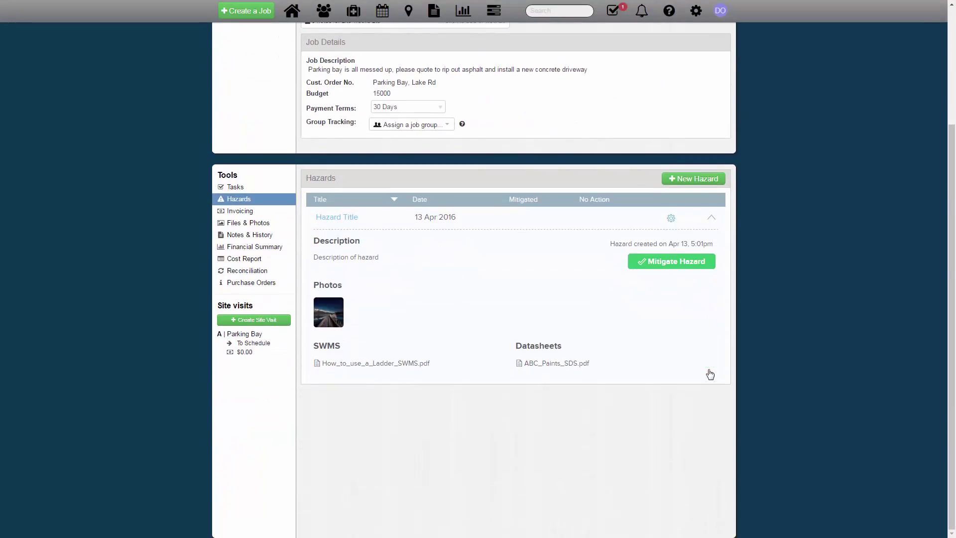
click(681, 265)
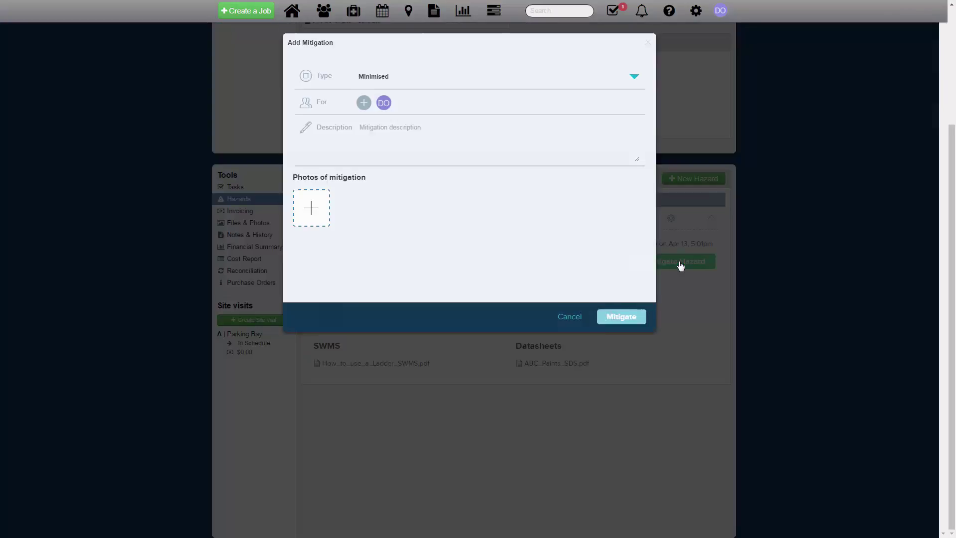
click(439, 88)
click(439, 128)
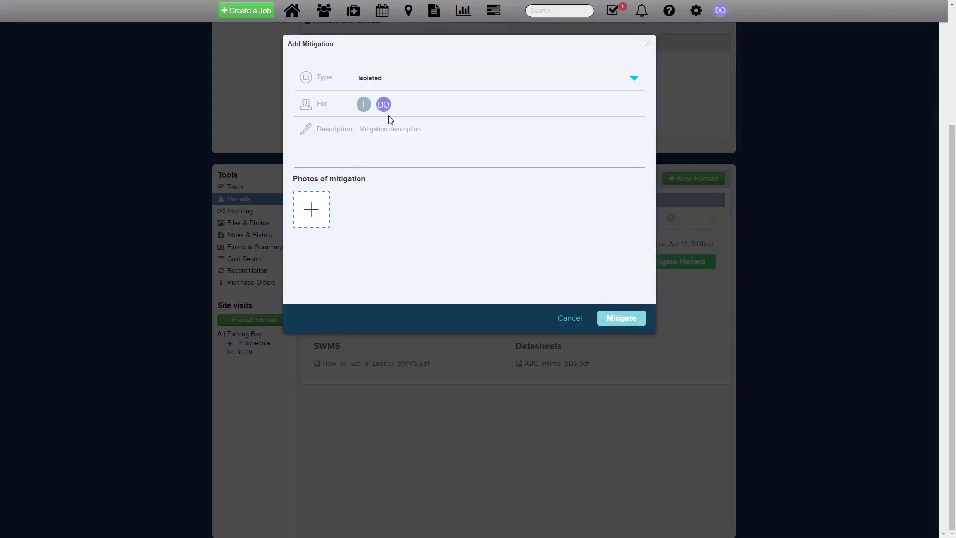
click(365, 104)
click(361, 146)
click(361, 146)
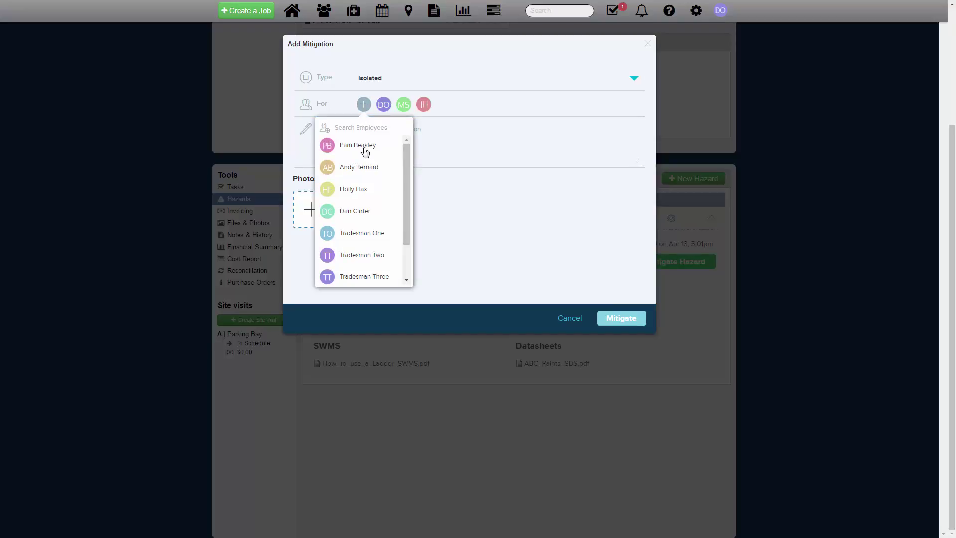
click(367, 198)
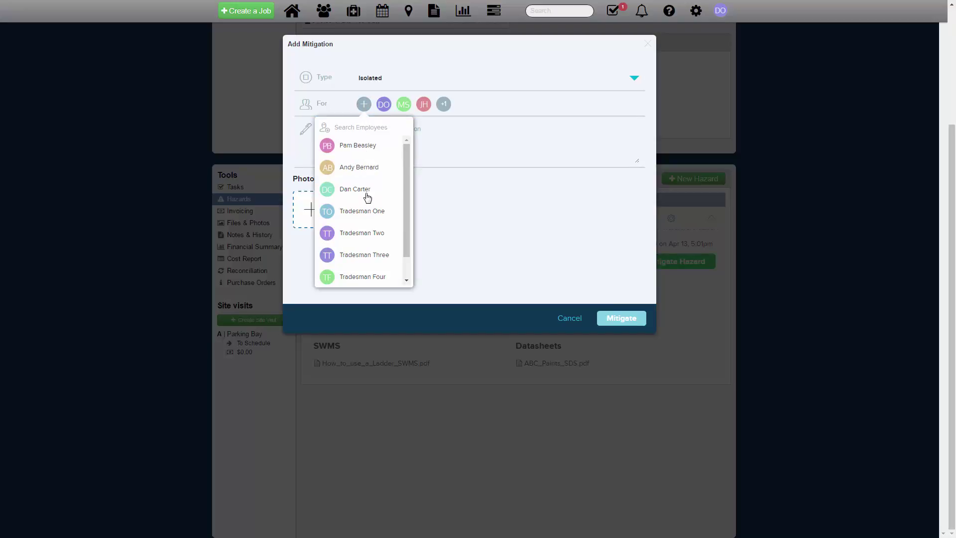
click(465, 205)
click(391, 159)
text(Isolated the hazard)
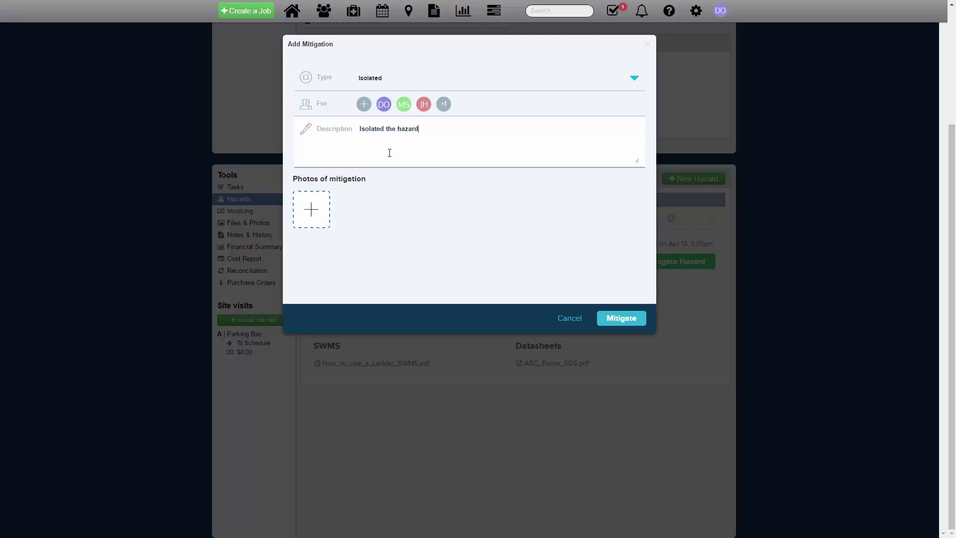
click(313, 209)
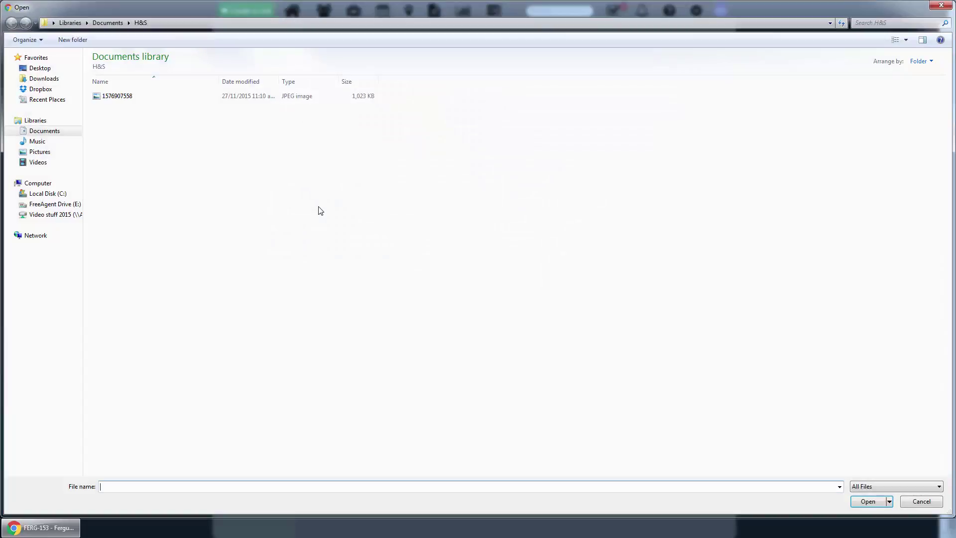
click(128, 97)
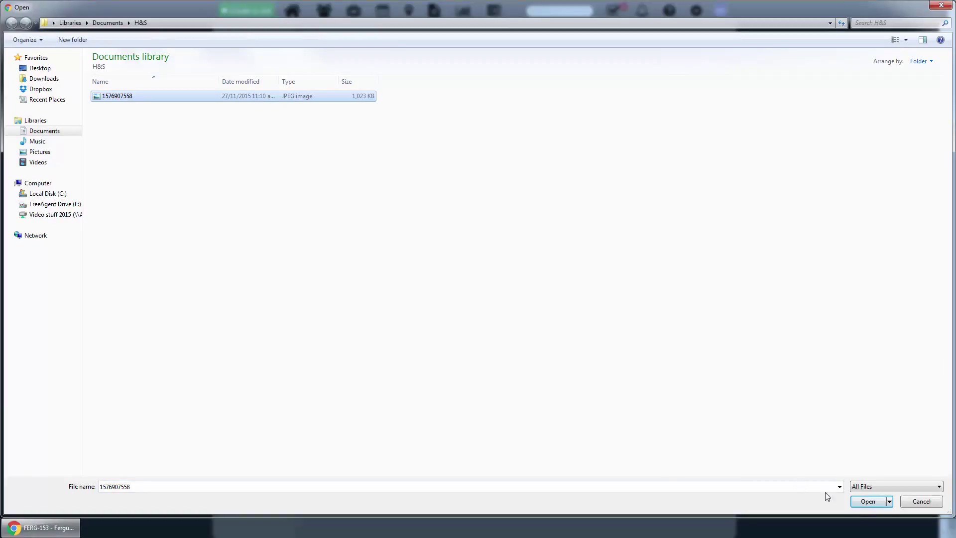
click(862, 502)
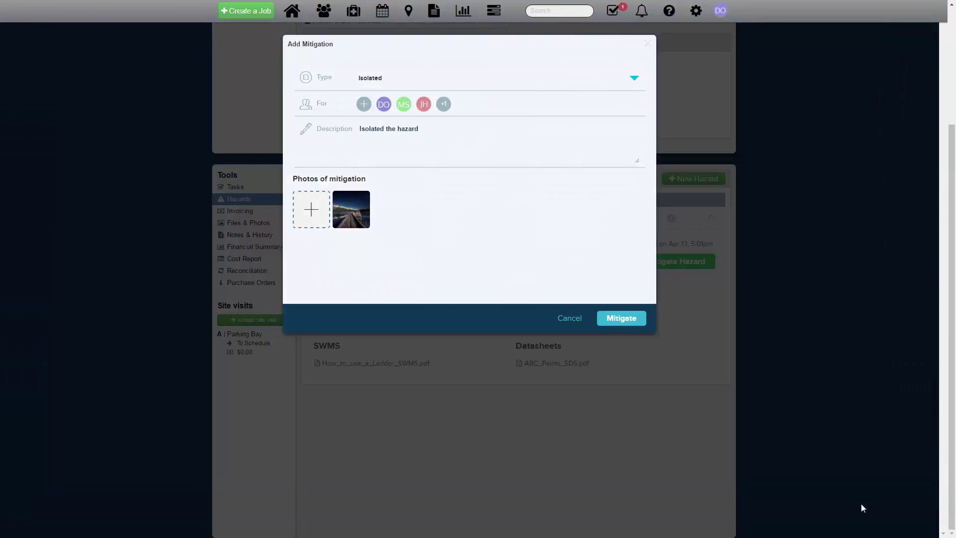
click(628, 324)
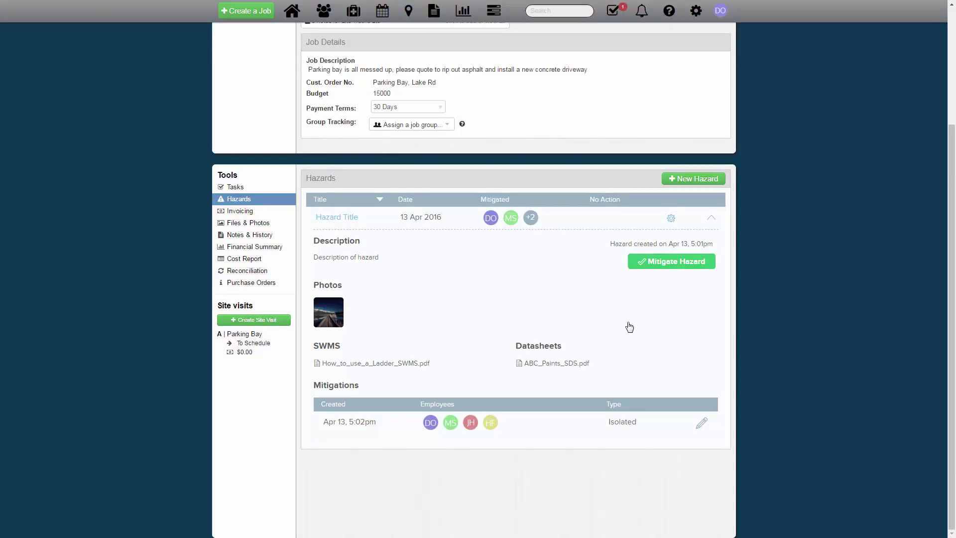